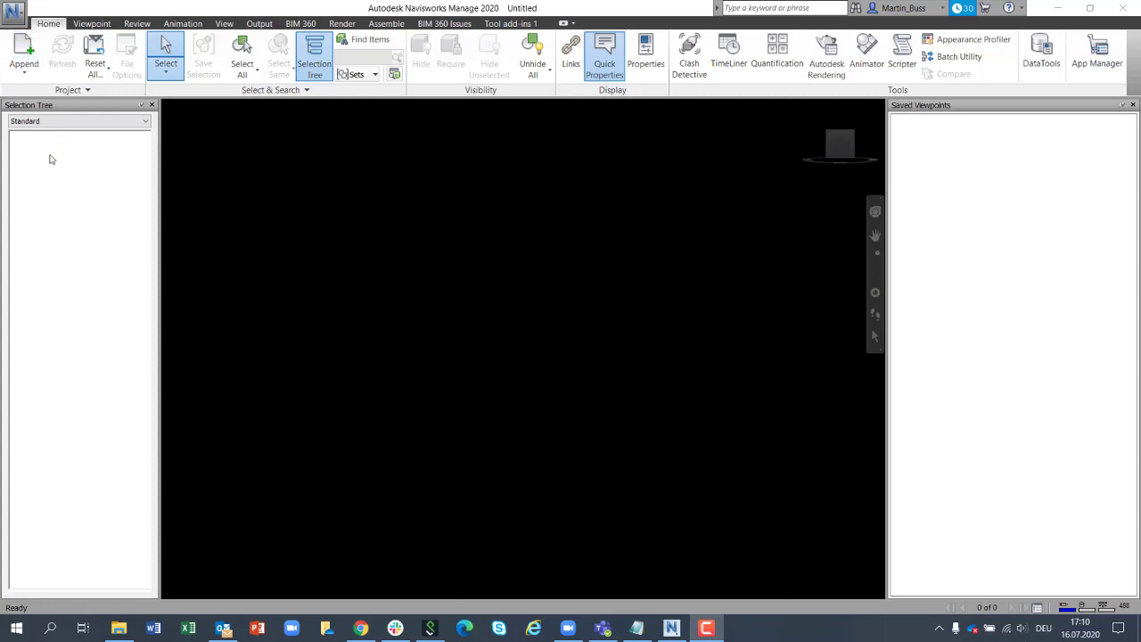
Browse the BIM 360 test folder for a file to open and select SampleProjectwithPointCloud.nwd
click(12, 11)
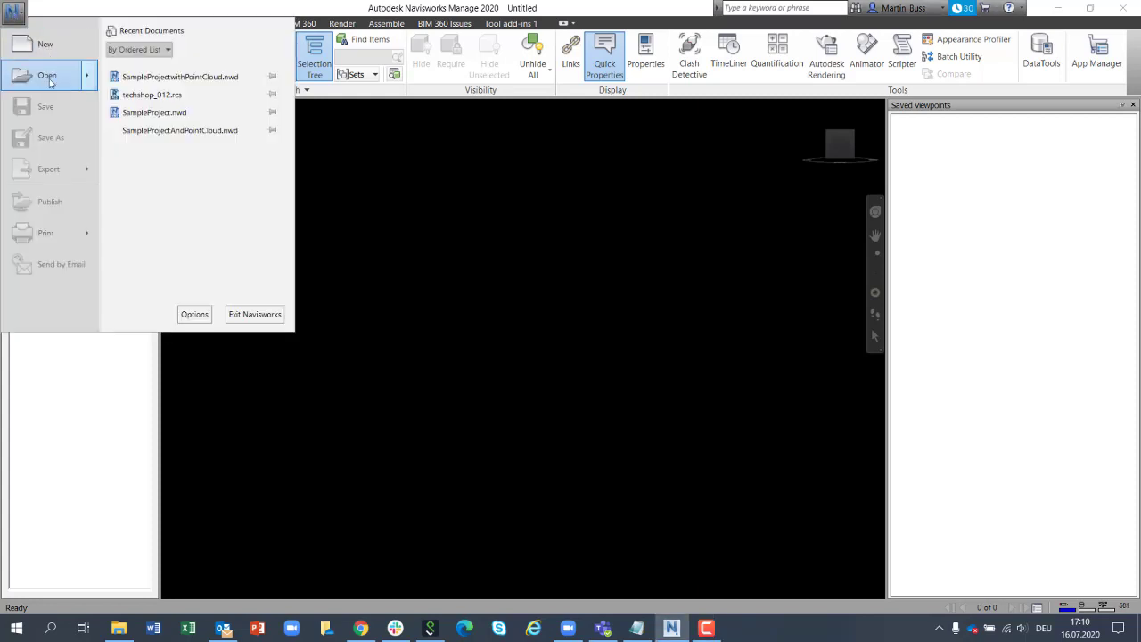
mouse_move(57, 81)
click(146, 79)
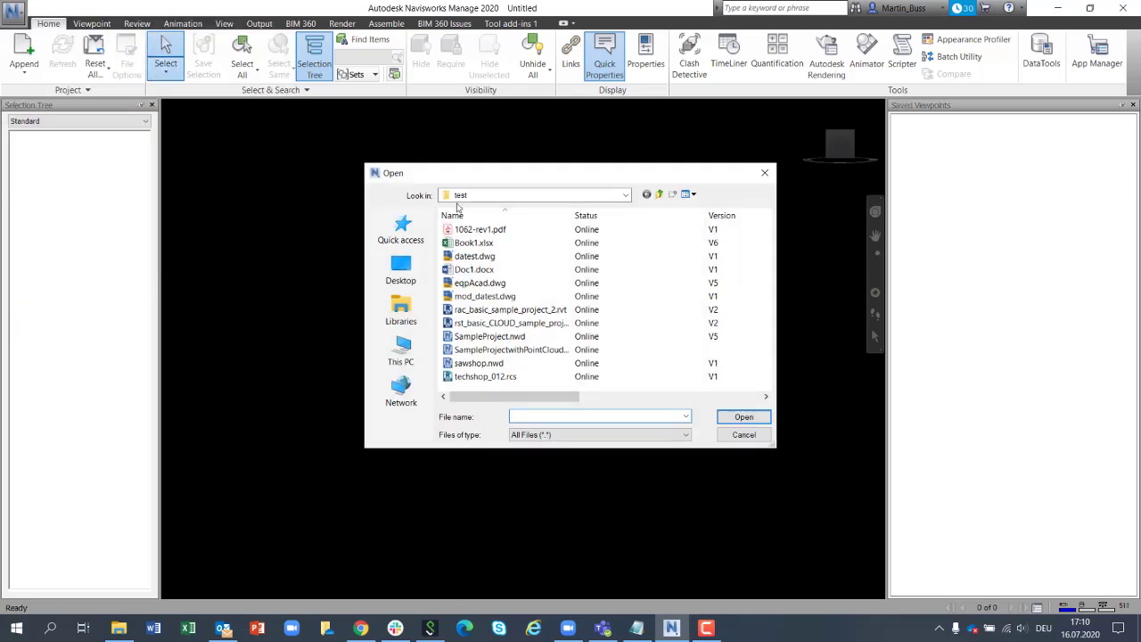
click(624, 197)
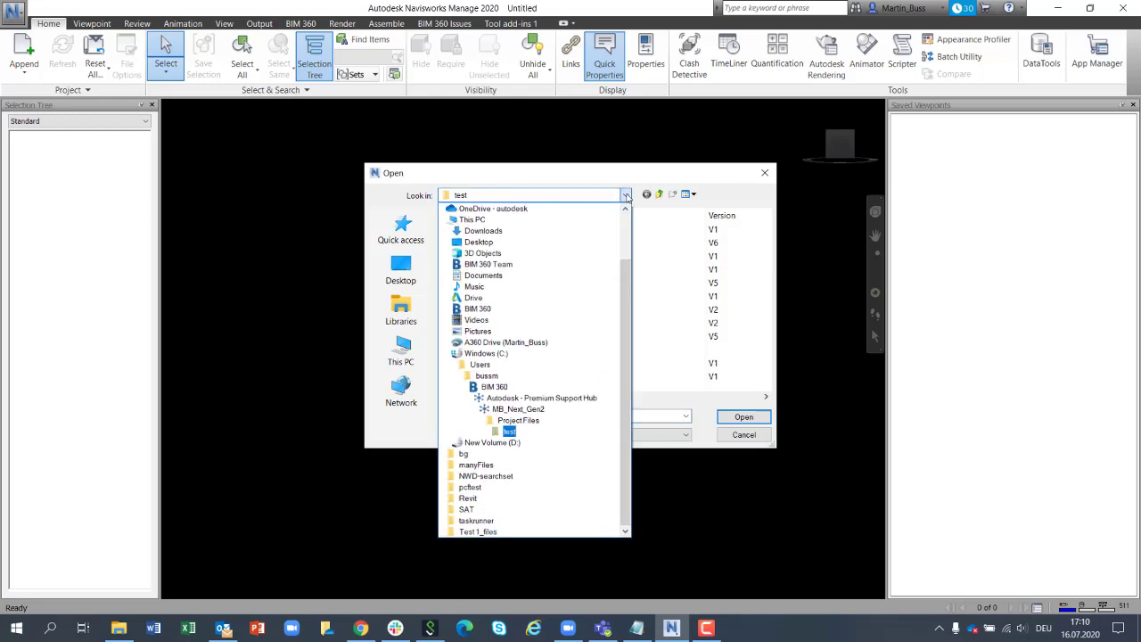
click(627, 197)
click(497, 338)
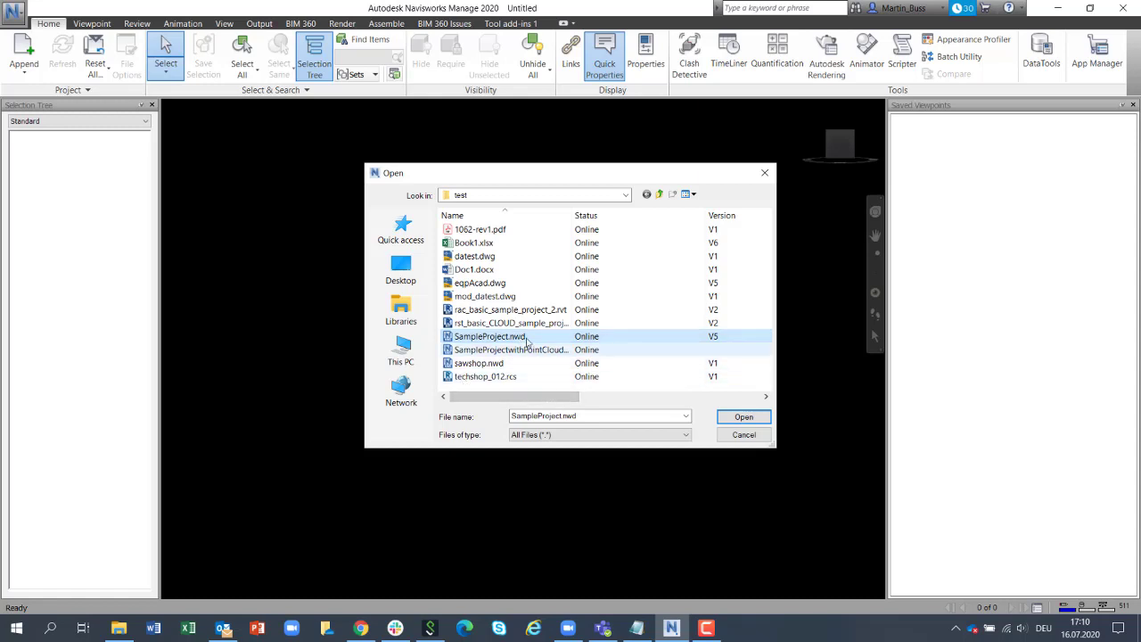
click(483, 377)
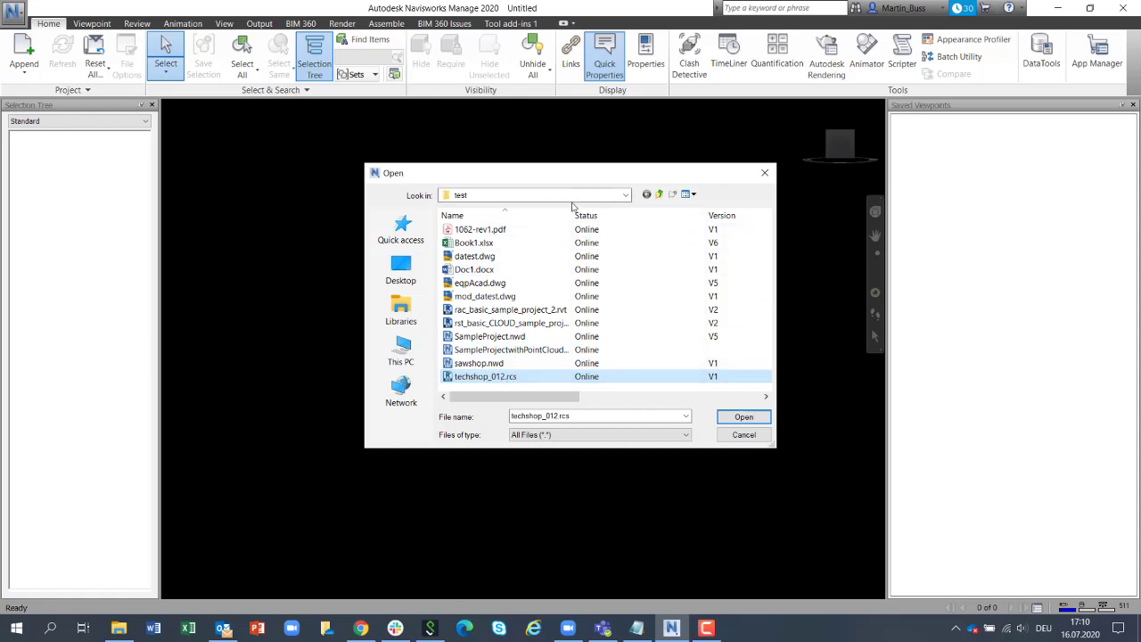
drag(572, 215, 607, 215)
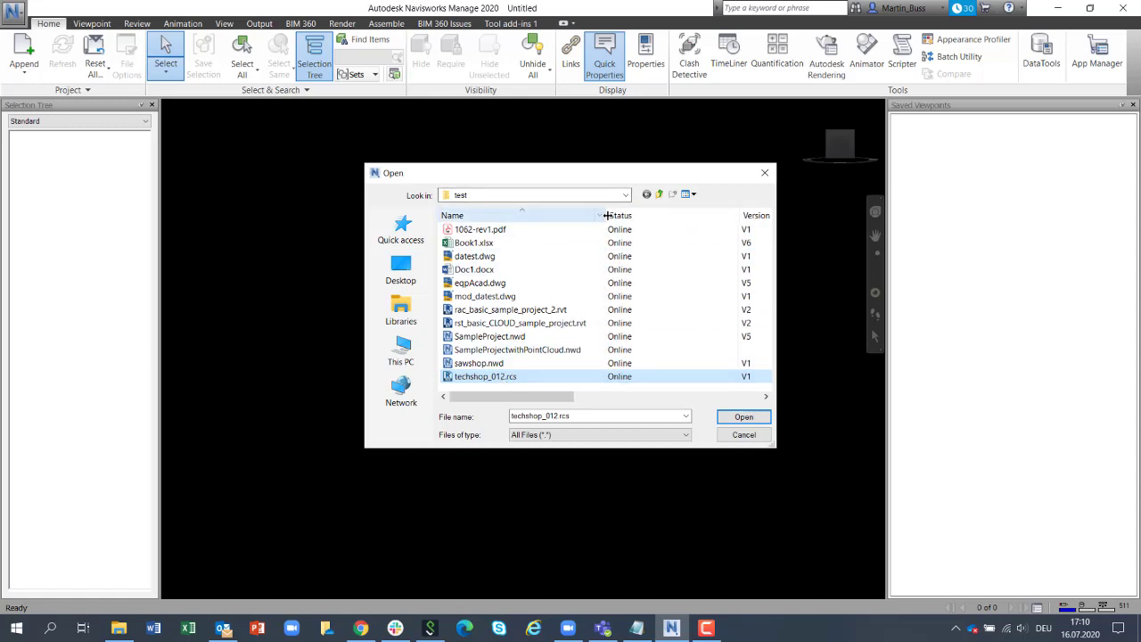
click(479, 350)
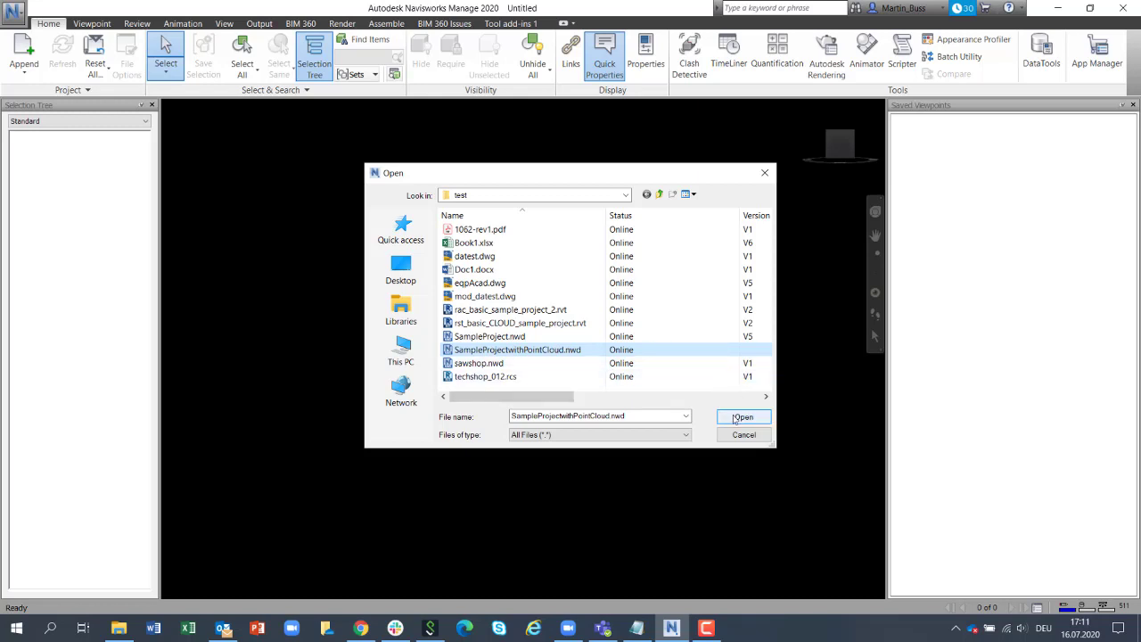
Switch to File Explorer and examine the test folder of the MB_Next_Gen2 project and its sync options
click(118, 628)
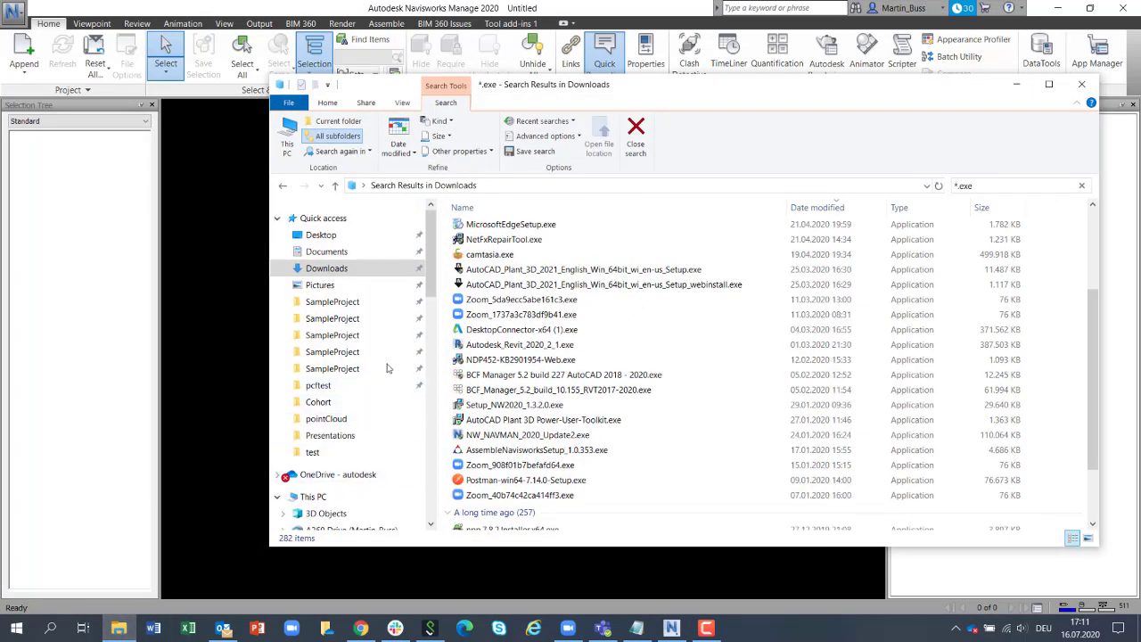
drag(436, 313, 435, 383)
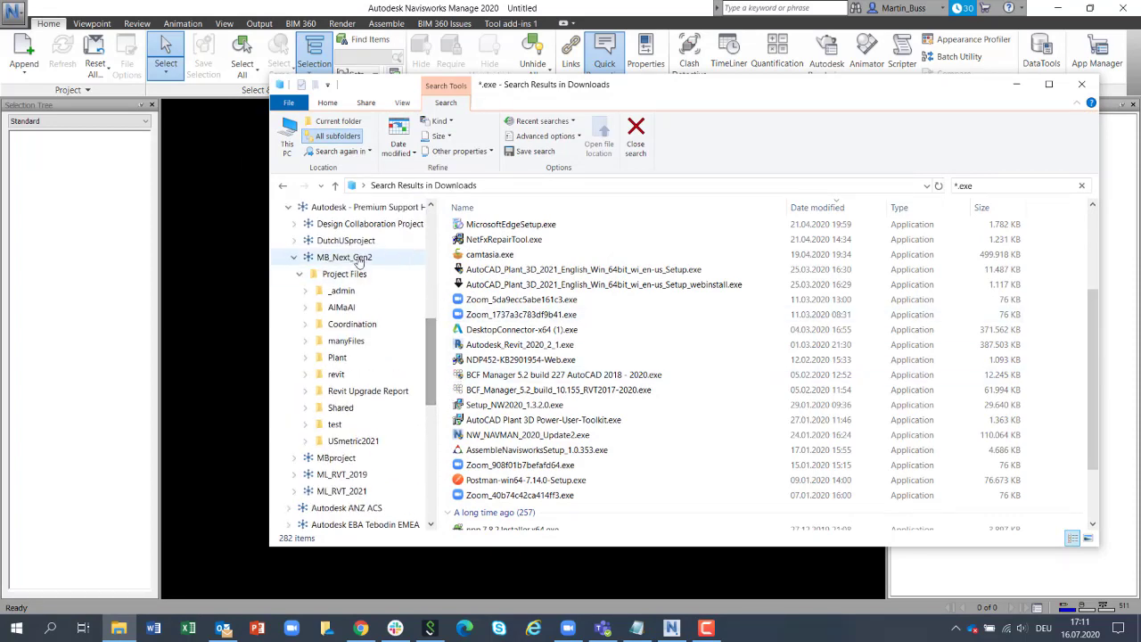
click(336, 424)
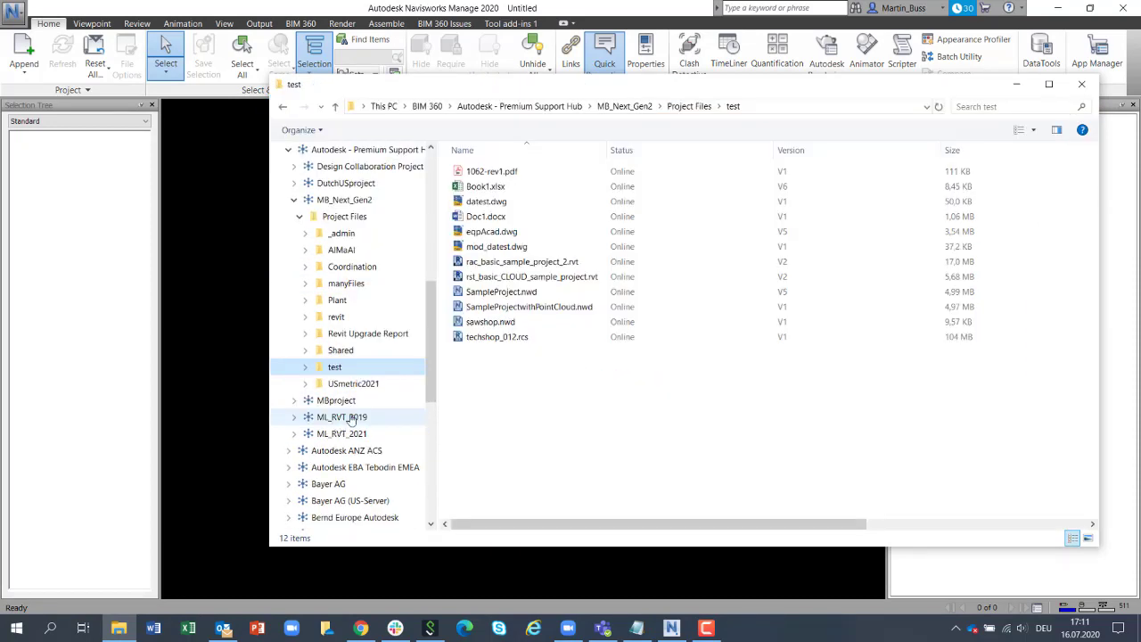
right_click(335, 369)
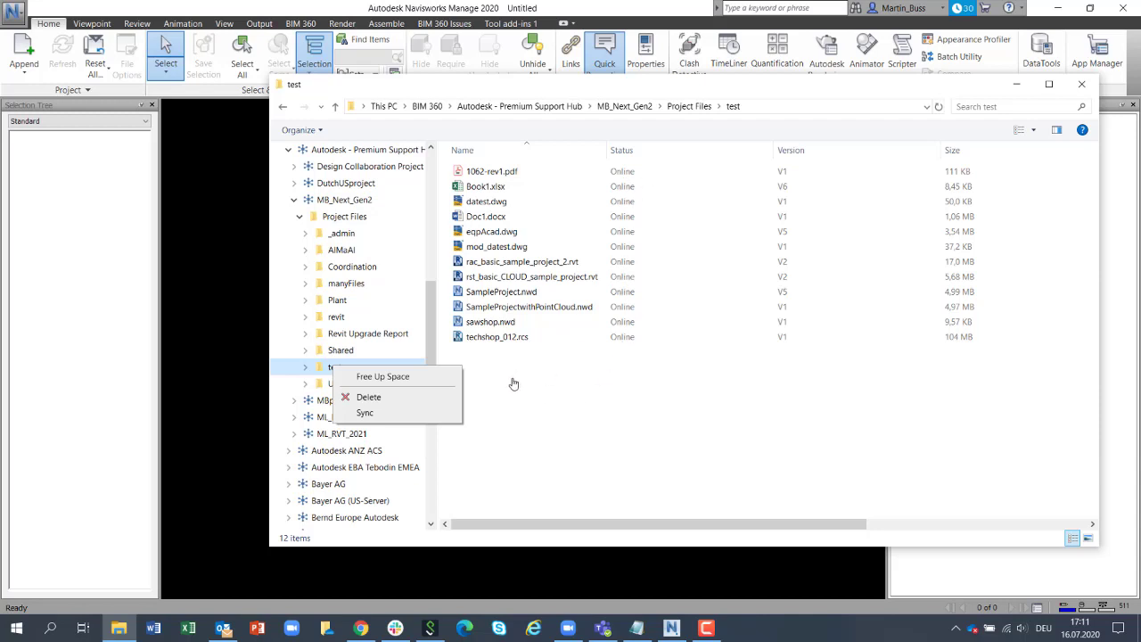
click(499, 422)
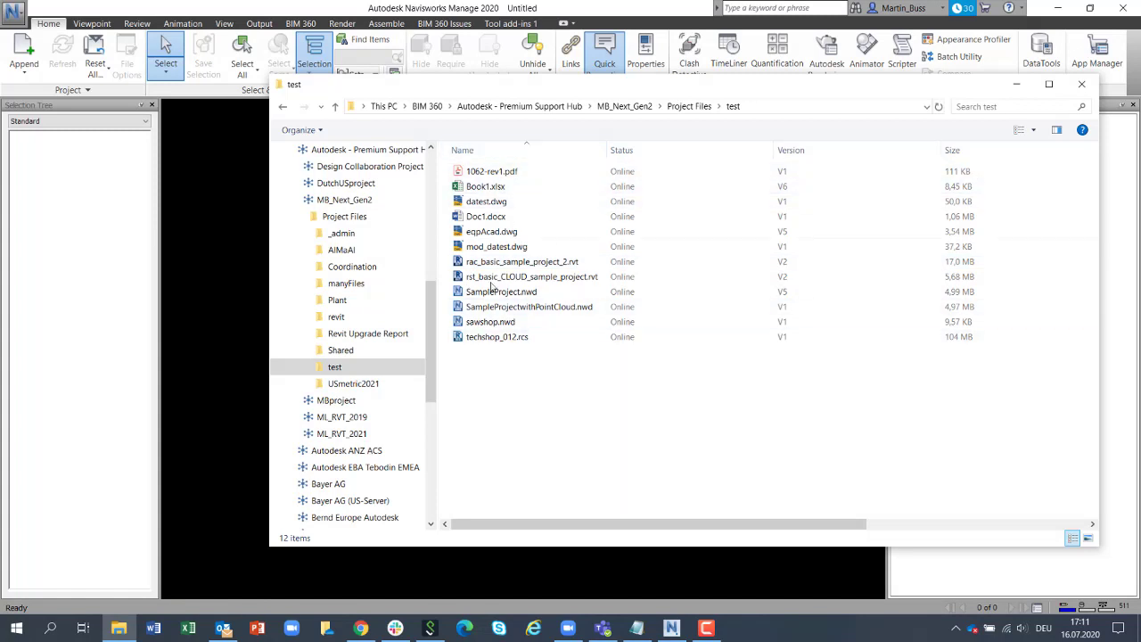
click(1016, 85)
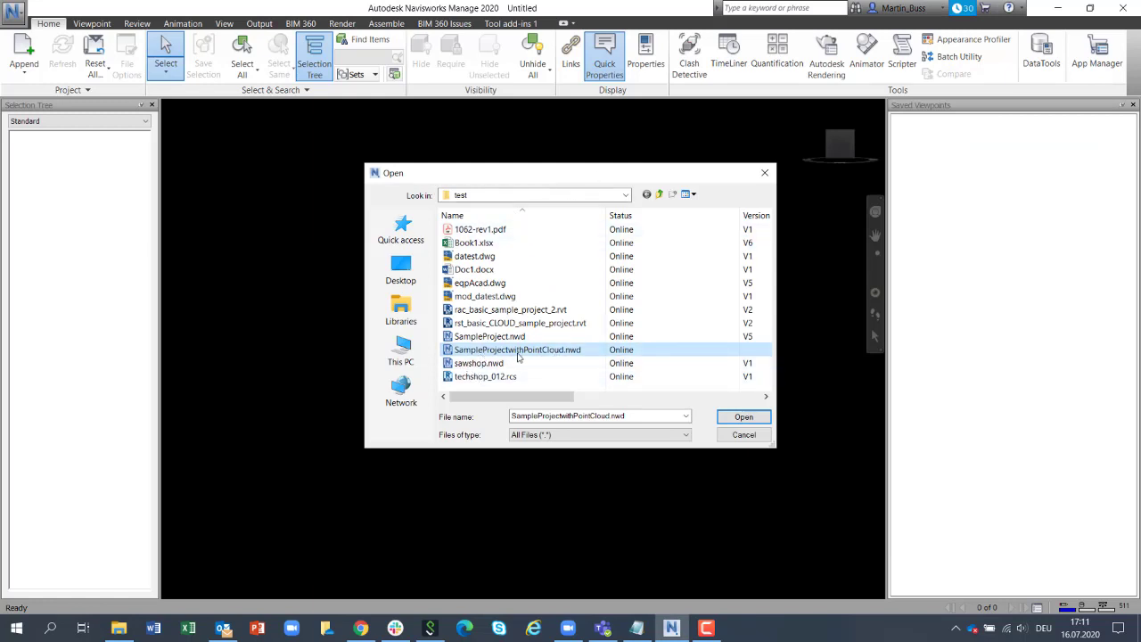
Open the selected SampleProjectwithPointCloud.nwd and inspect the file path of its external point cloud reference
click(734, 419)
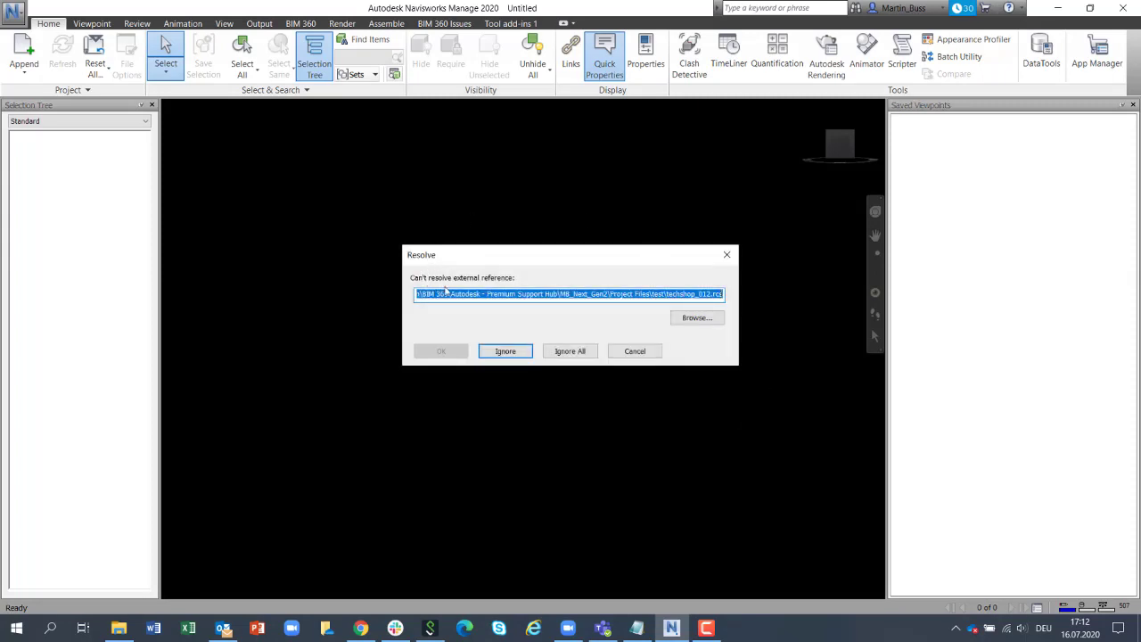
click(665, 295)
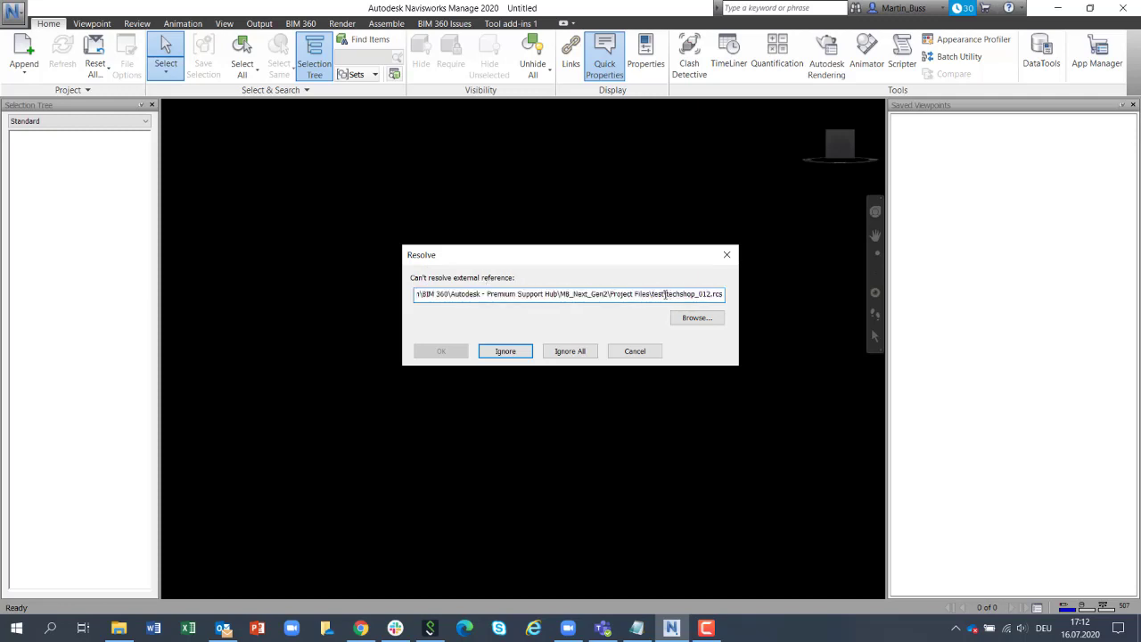
drag(665, 295, 728, 295)
Resolve the missing external reference by pointing it to techshop_012.rcs in the project's test folder and finish loading the model
click(685, 318)
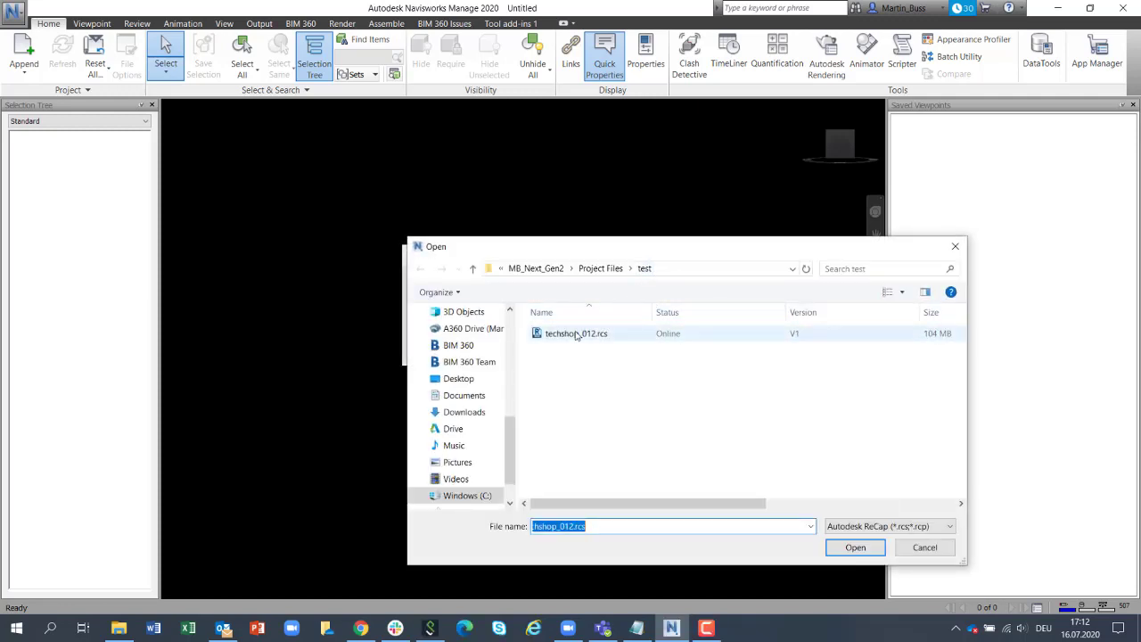
drag(705, 255, 639, 351)
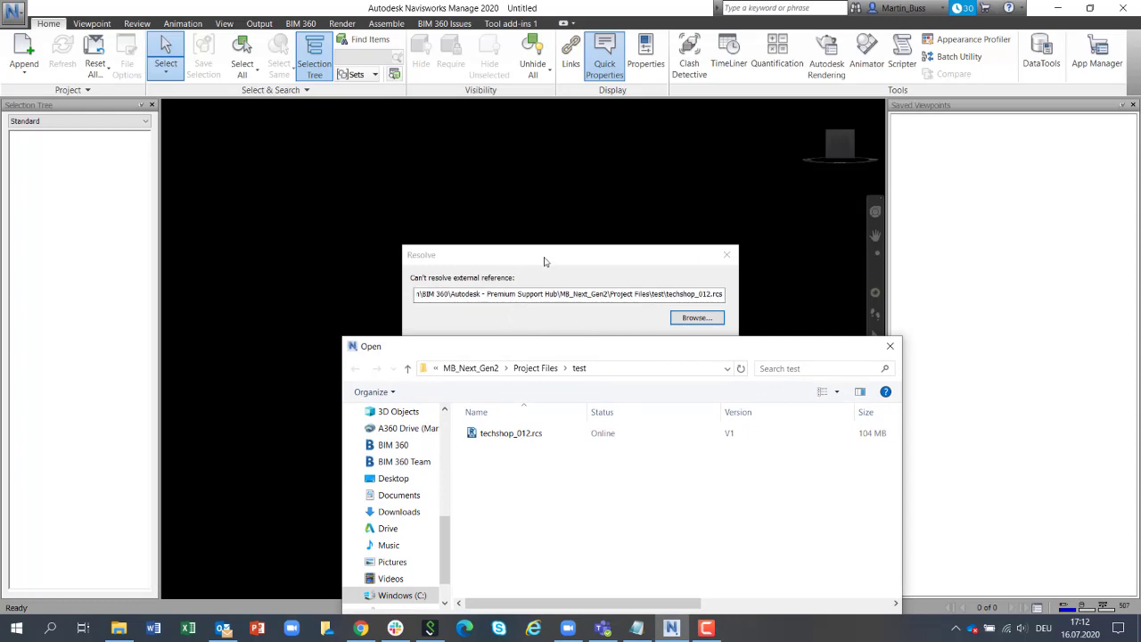
drag(509, 345, 508, 286)
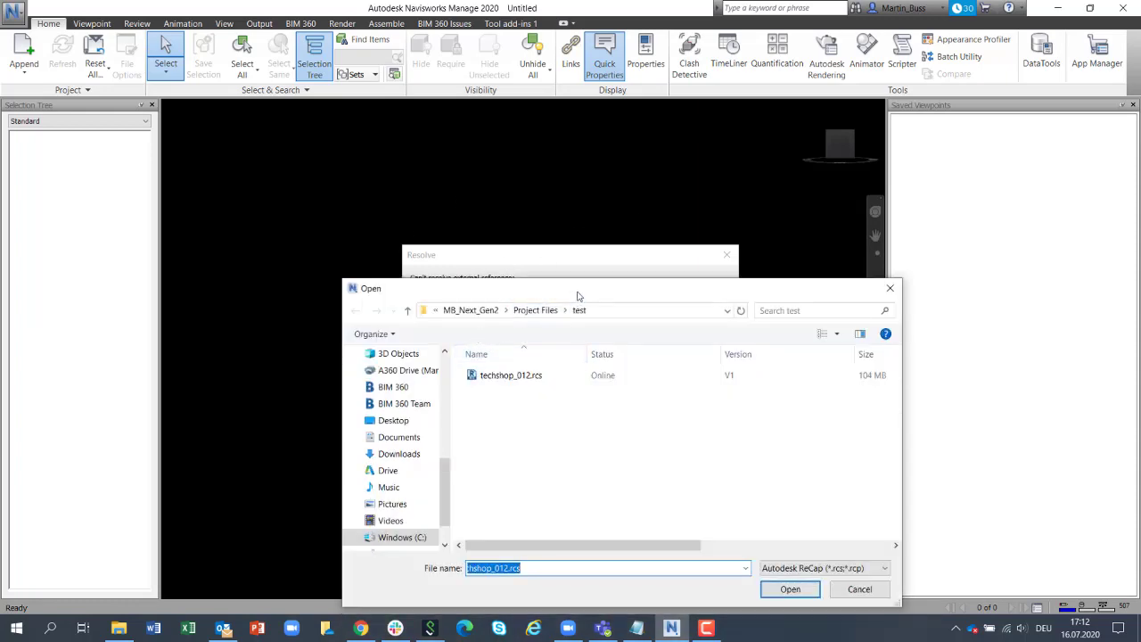
drag(577, 295, 491, 381)
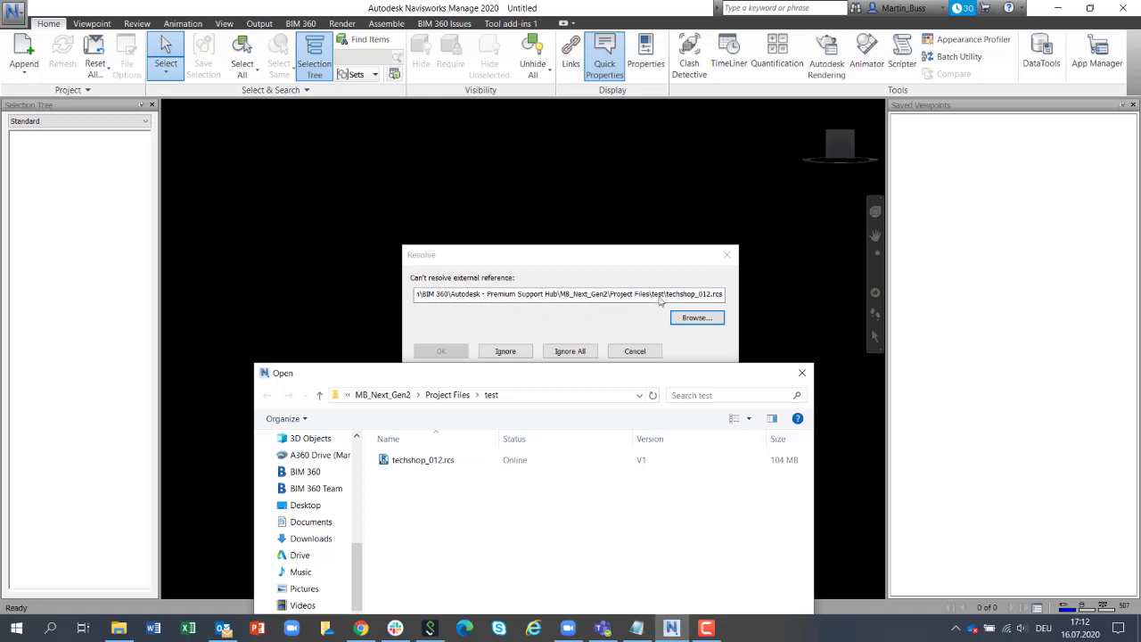
drag(511, 382, 579, 254)
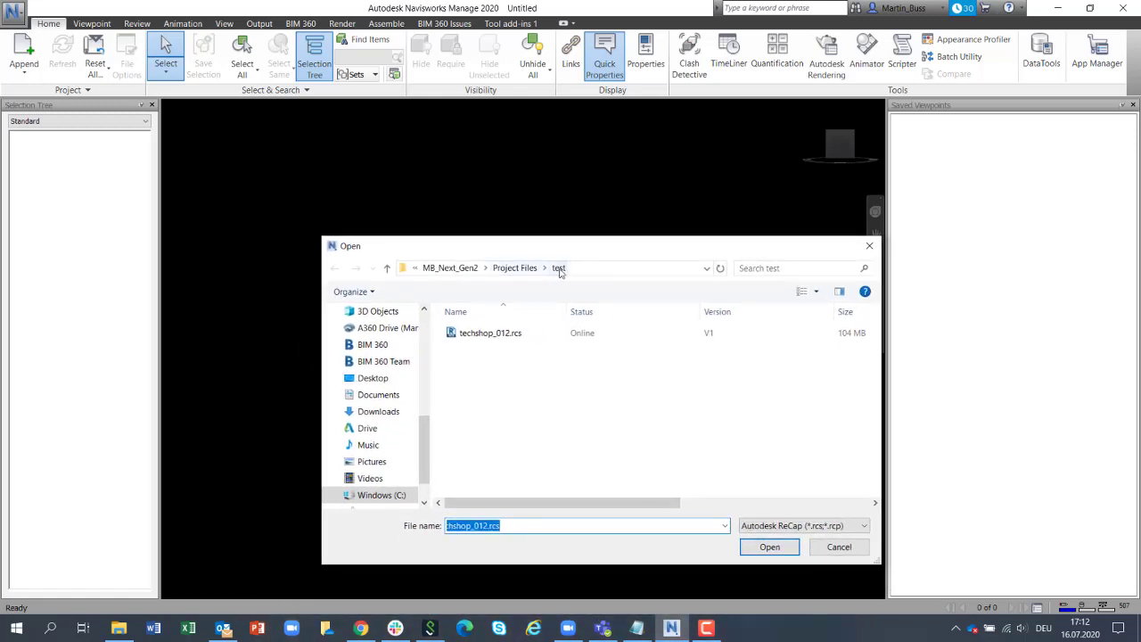
click(485, 334)
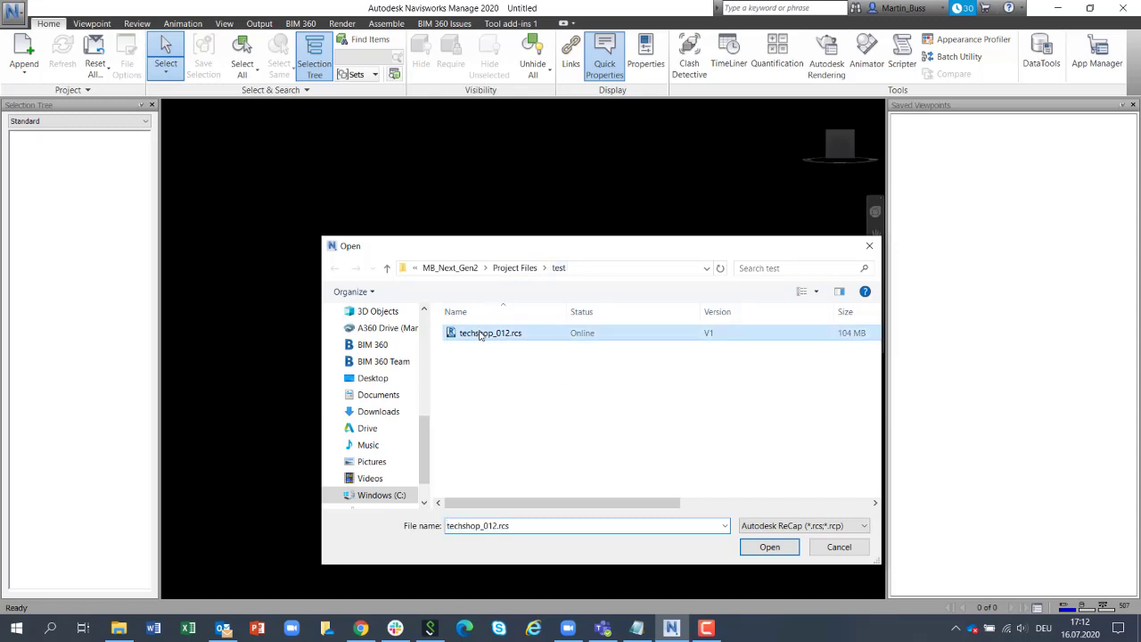
click(791, 549)
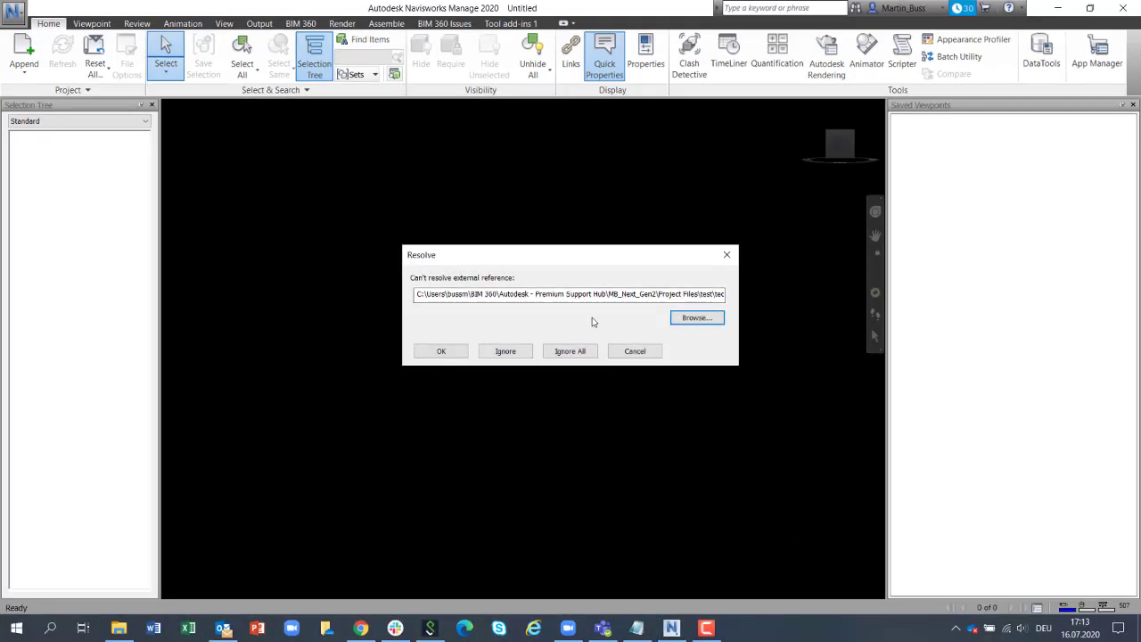
click(440, 352)
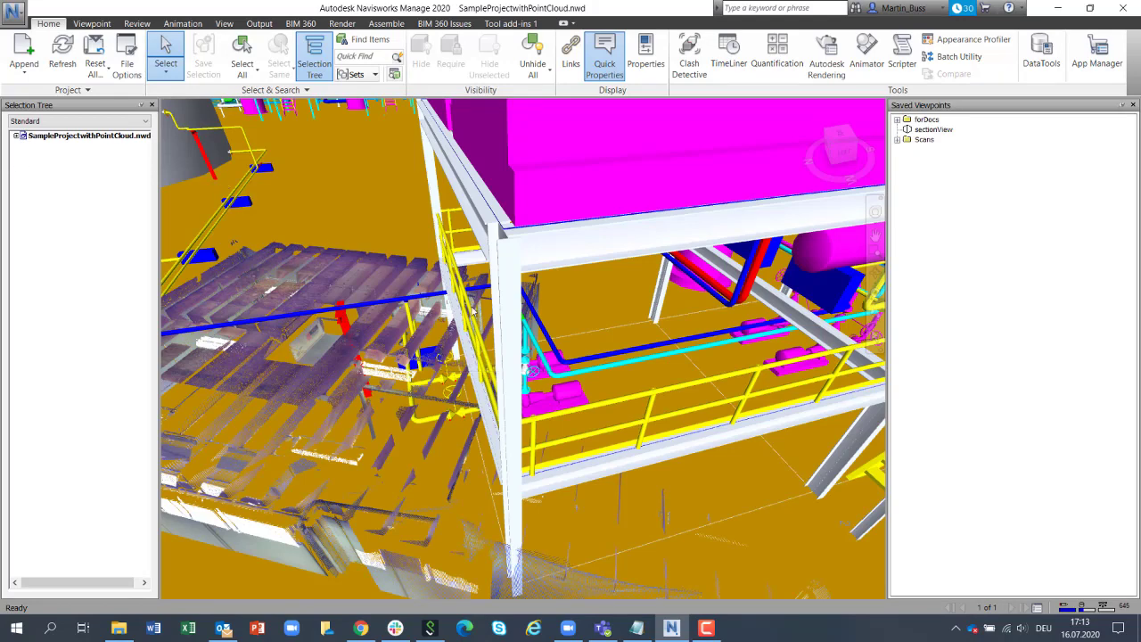
Set up the forDocs clash test with points of techshop_012.rcs as Selection A and SampleProject.nwd as Selection B
shift+middle_drag(502, 387, 405, 391)
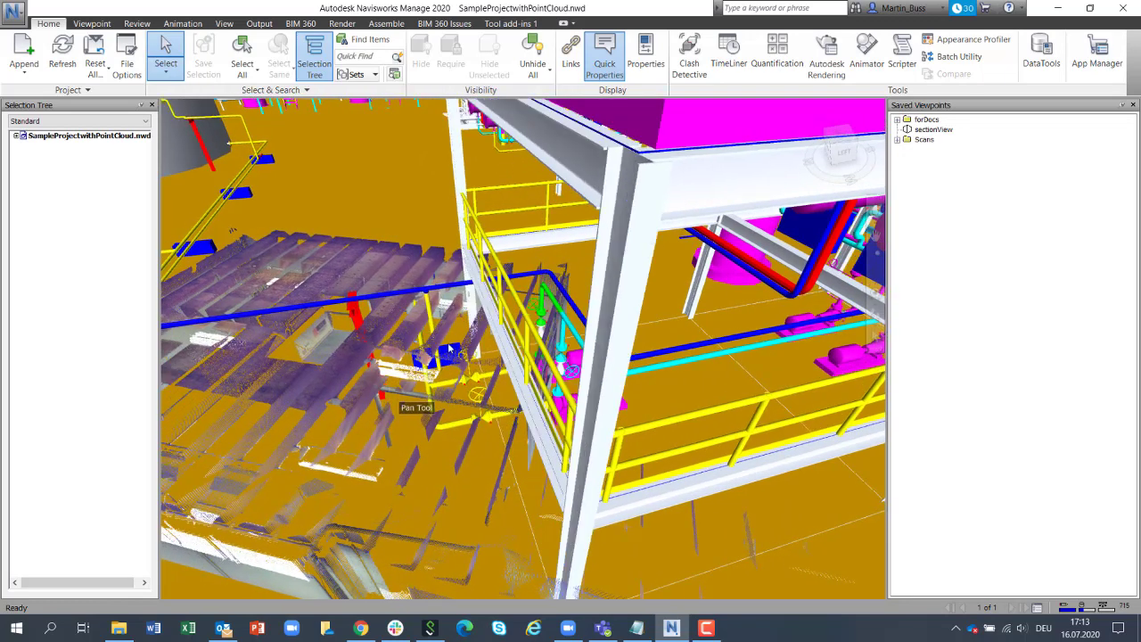
click(689, 49)
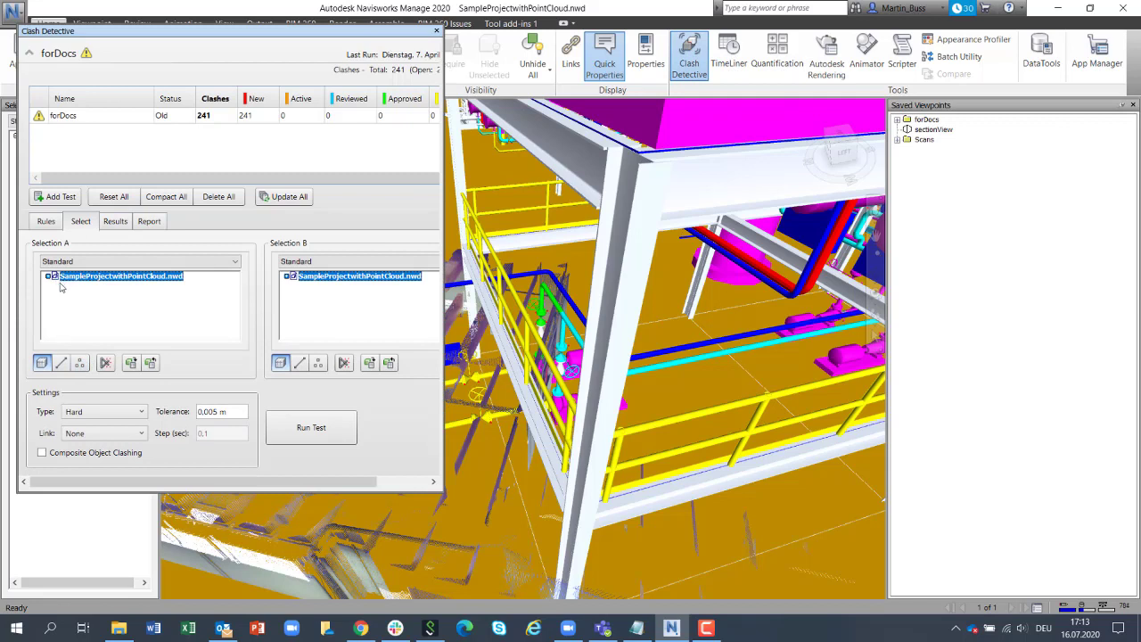
click(49, 277)
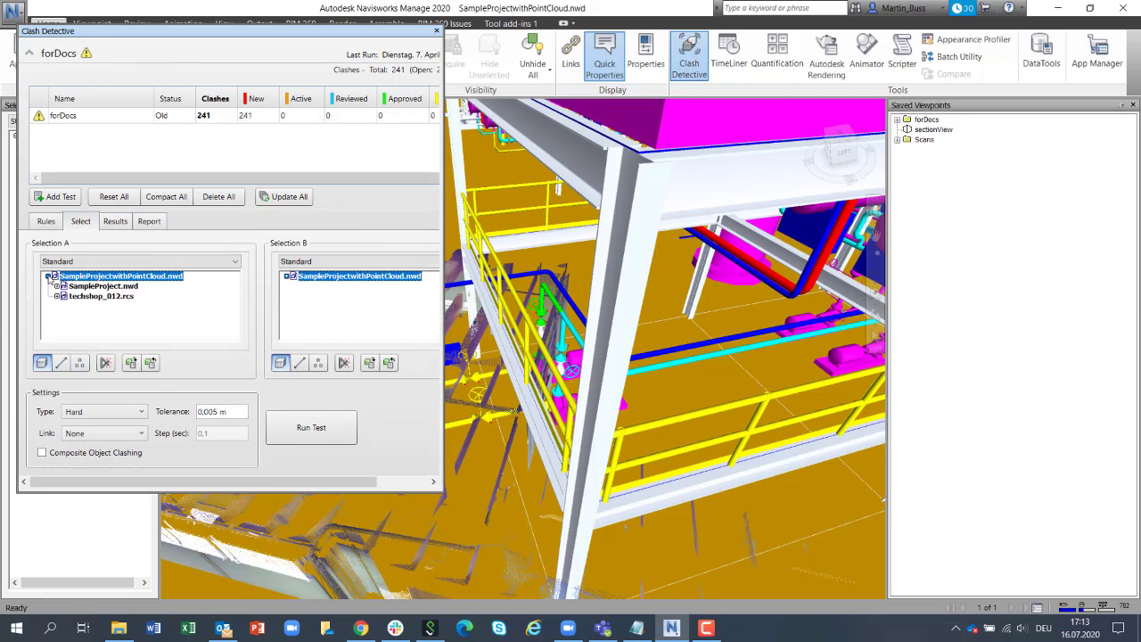
click(287, 277)
click(105, 286)
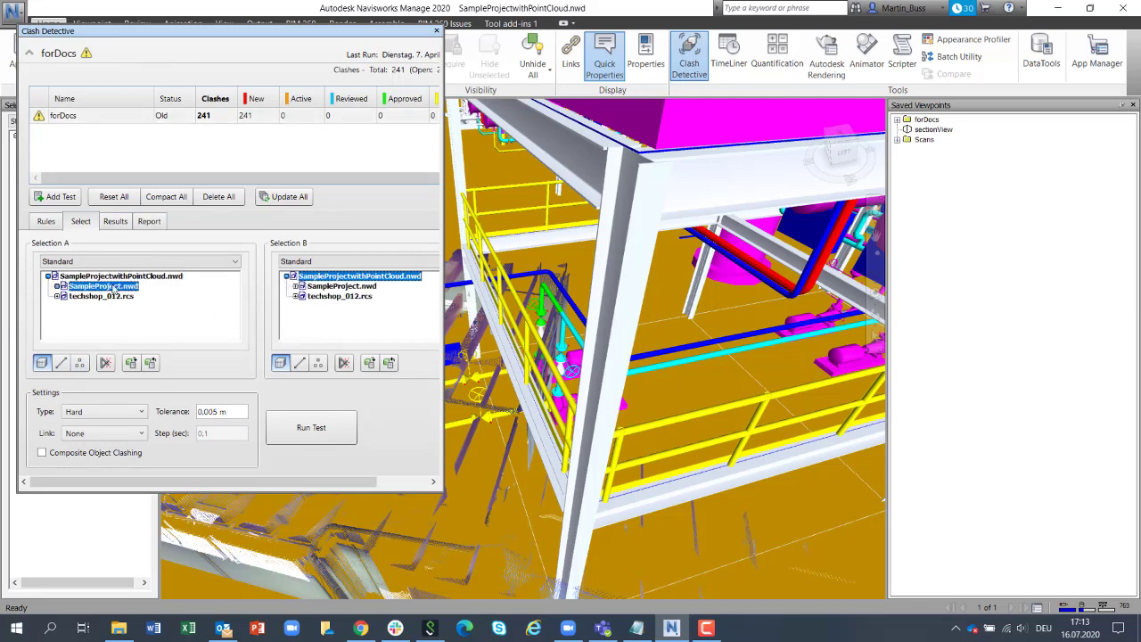
click(104, 297)
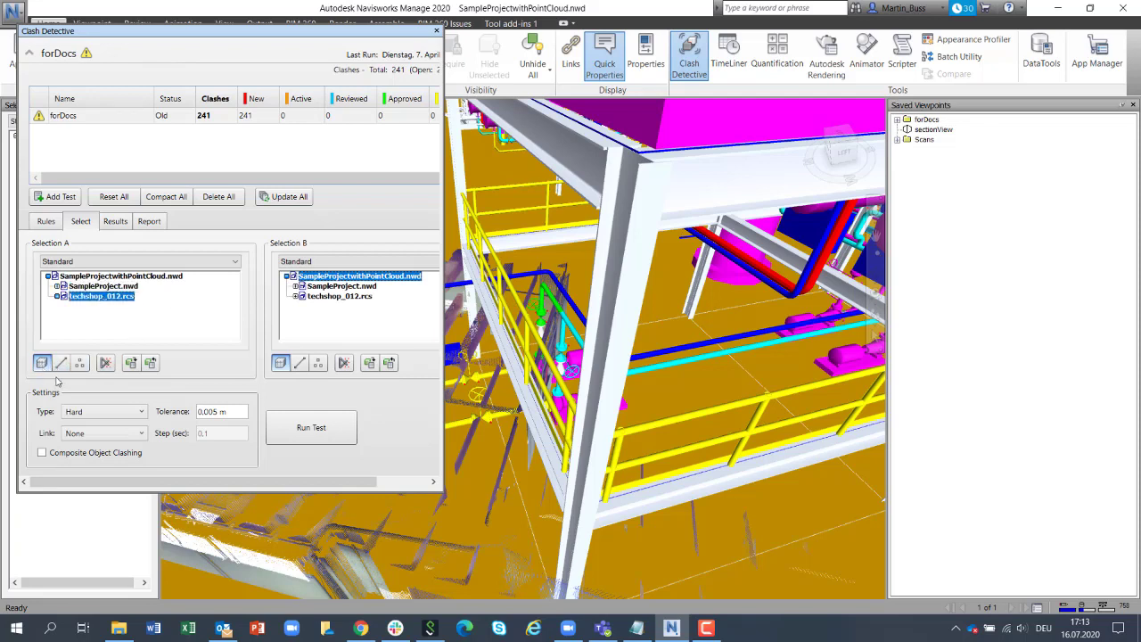
click(79, 362)
click(331, 286)
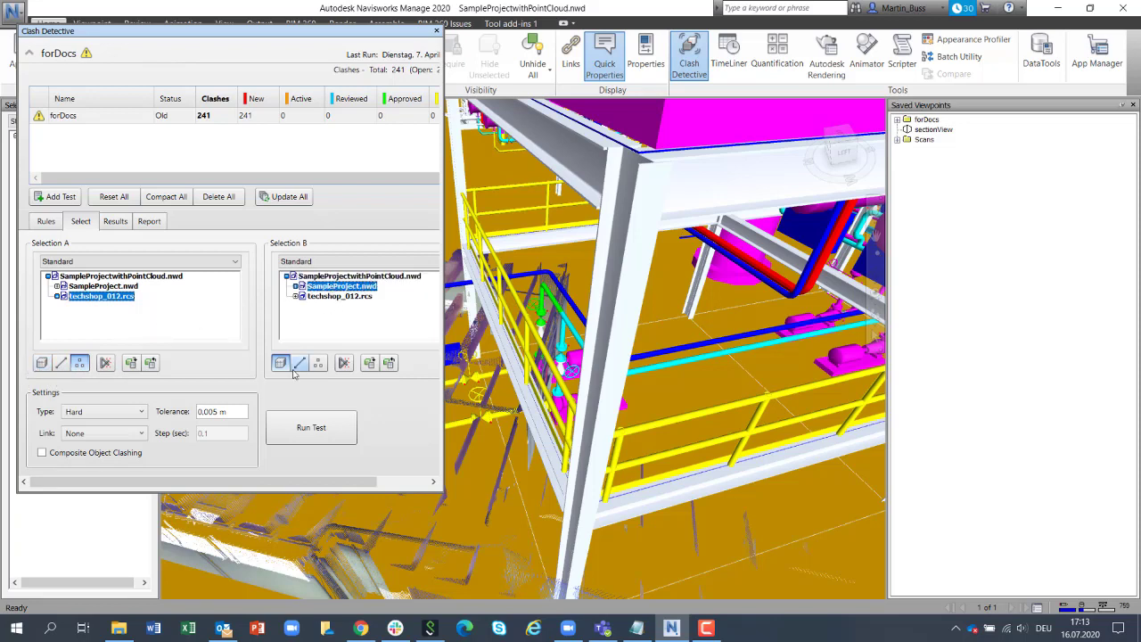
Set the forDocs clash test type to Clearance and run the test
click(136, 413)
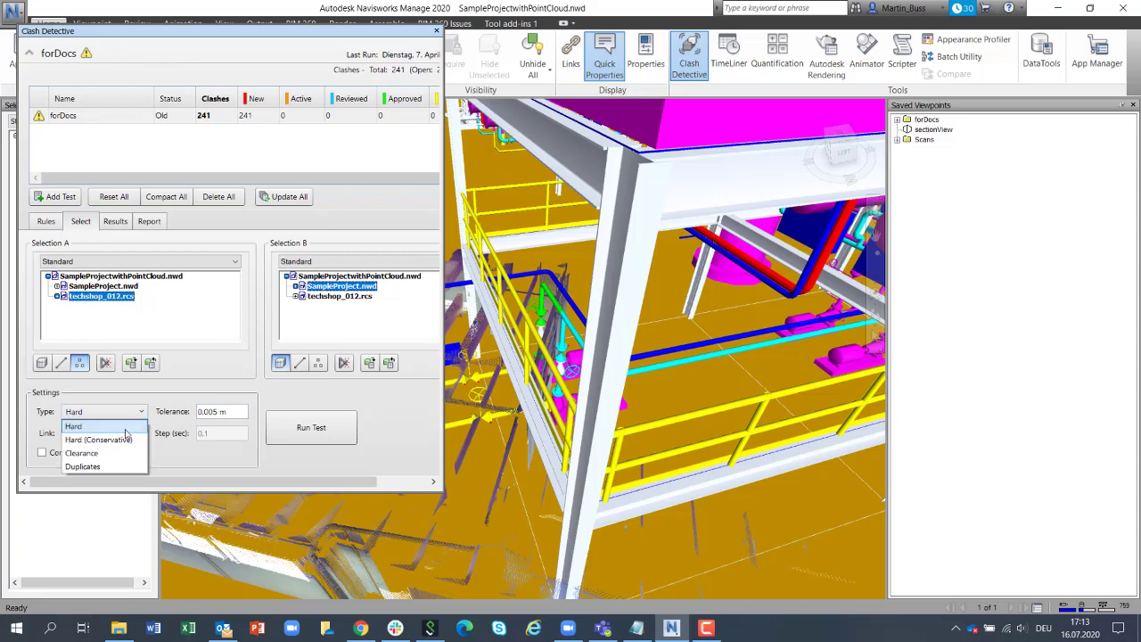
click(109, 450)
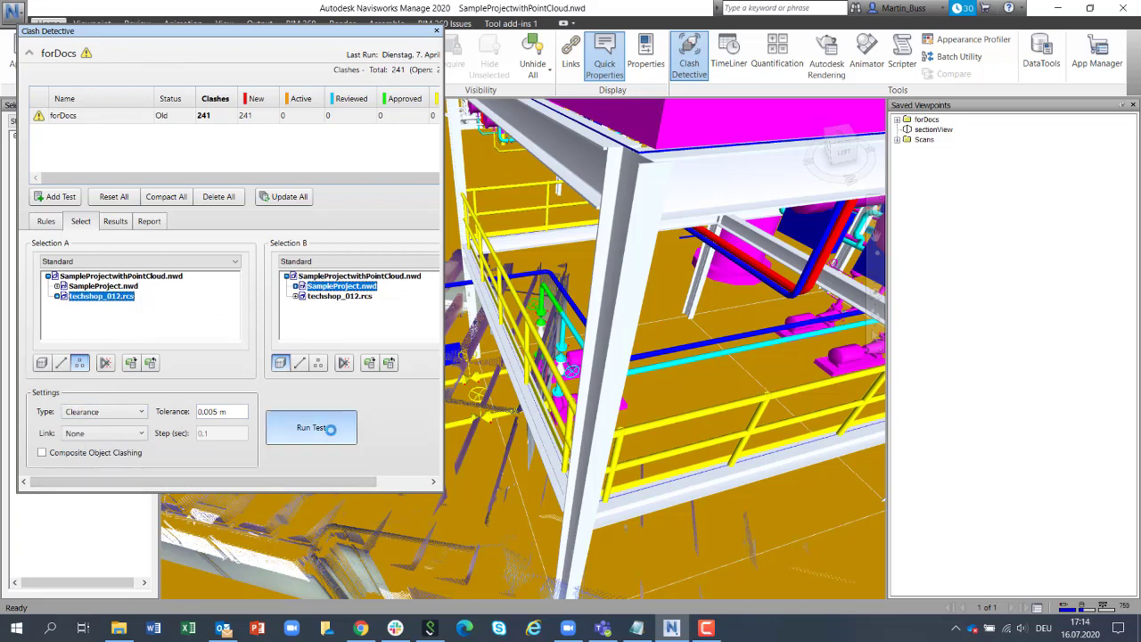
click(328, 429)
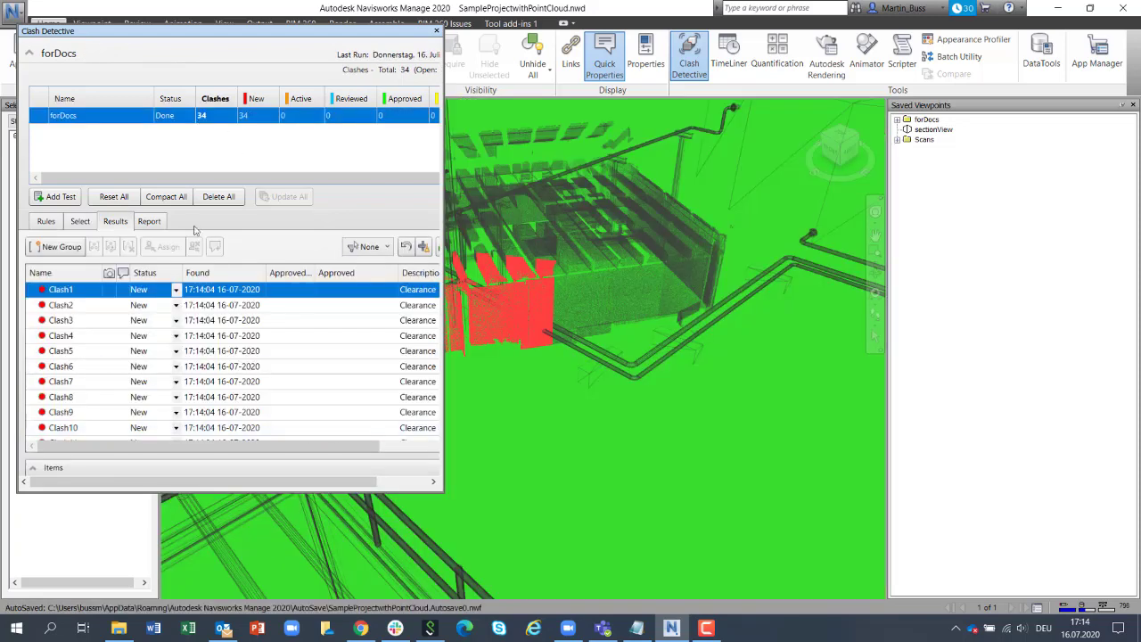
Review the detail columns of the forDocs clash results and view the test's report settings
right_click(175, 117)
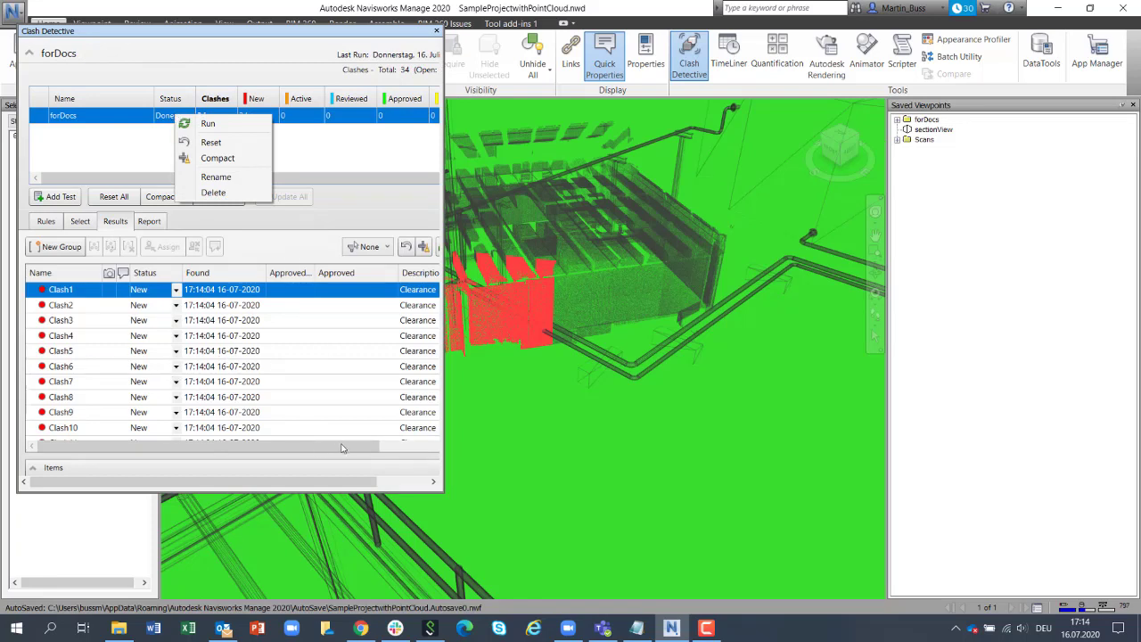
drag(341, 447, 427, 453)
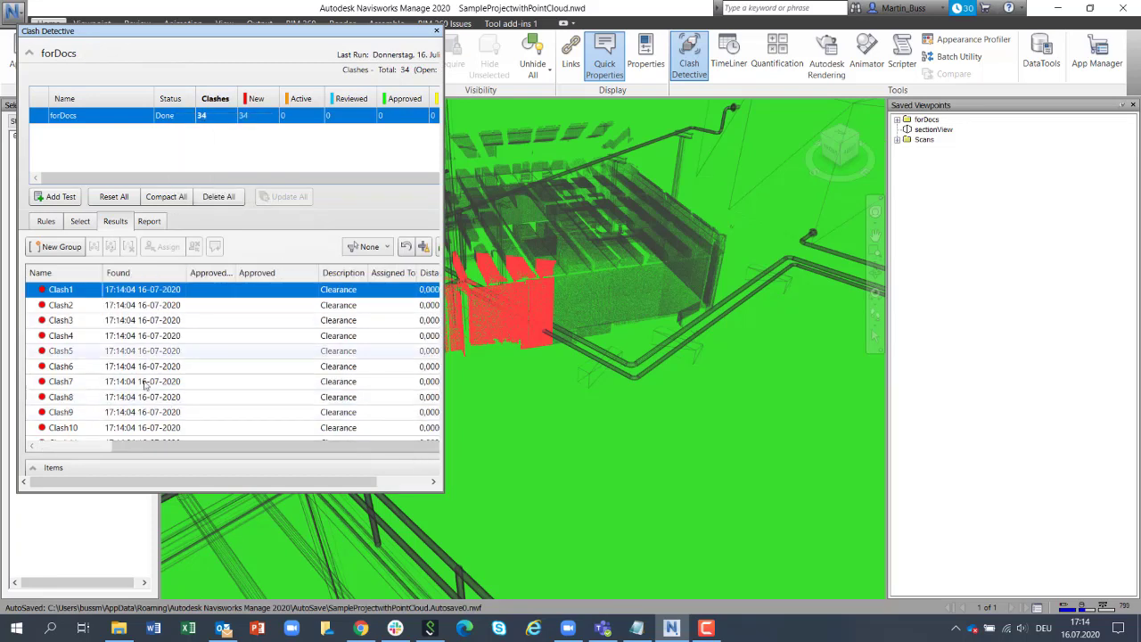
click(153, 222)
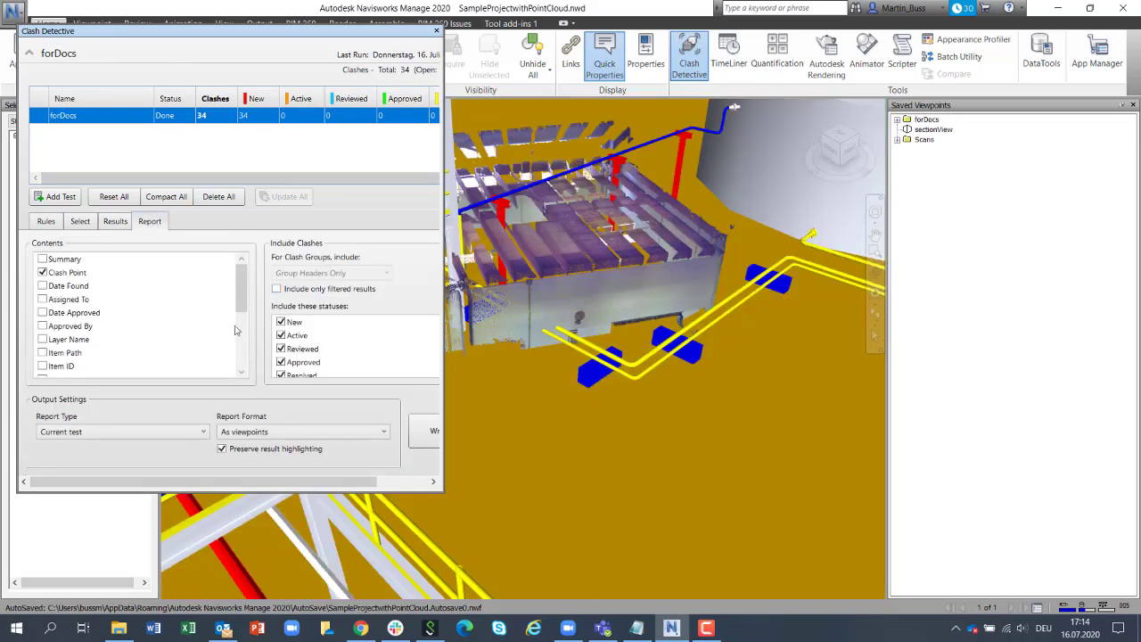
Write the forDocs clash report as viewpoints, close Clash Detective, and expand the new forDocs (1) viewpoint folder
click(419, 435)
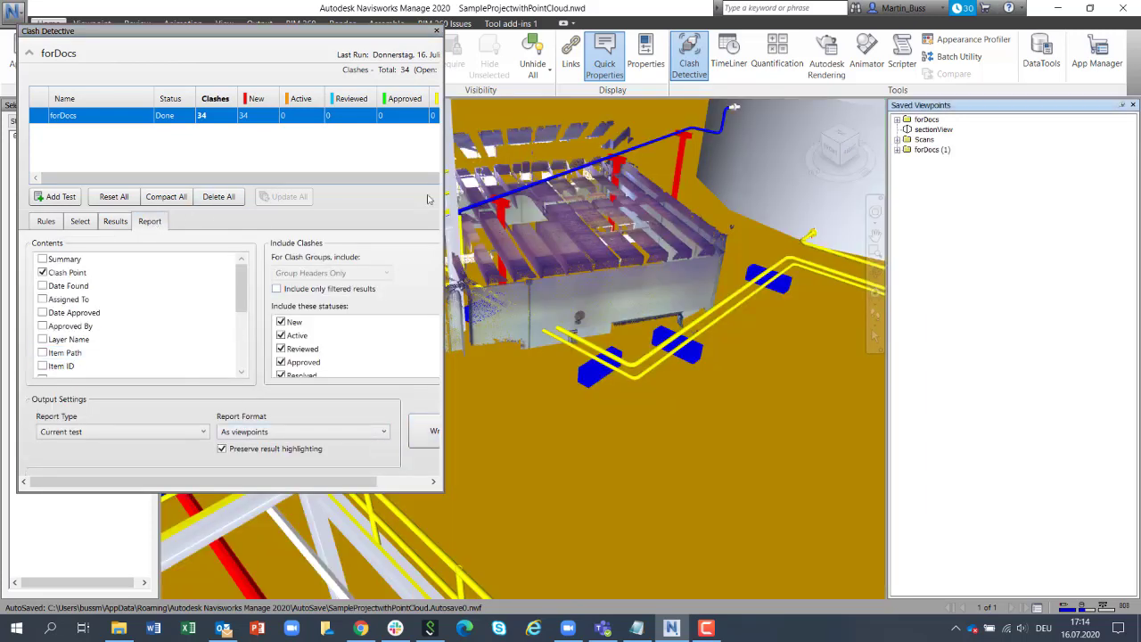
click(436, 30)
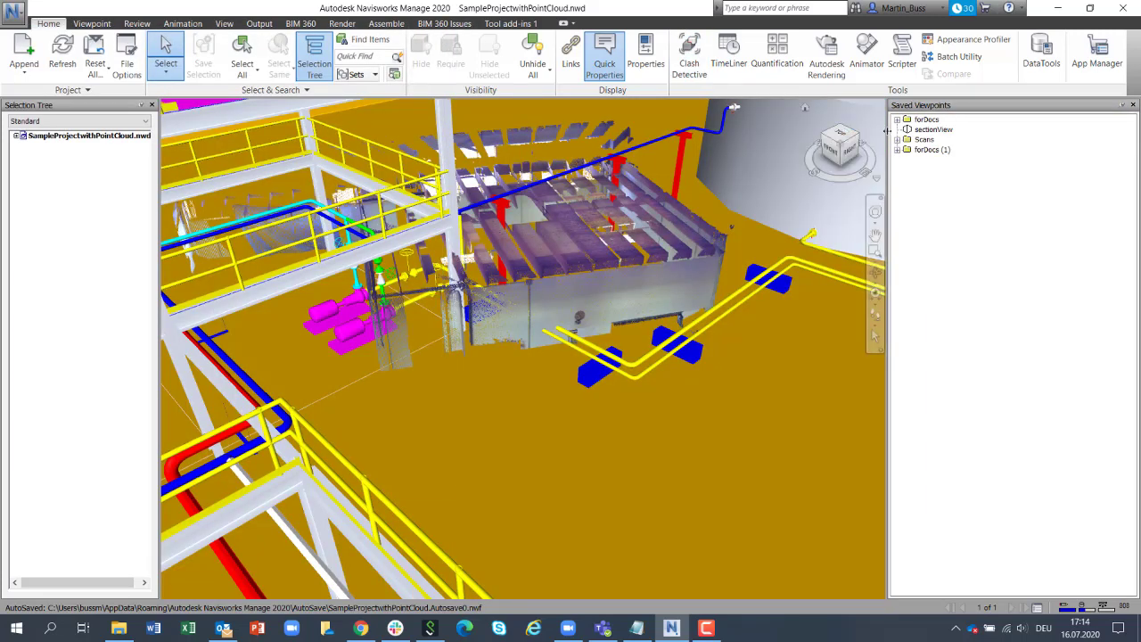
click(897, 150)
Look through the saved clash viewpoints in forDocs (1) and display Clash8
click(919, 188)
click(934, 200)
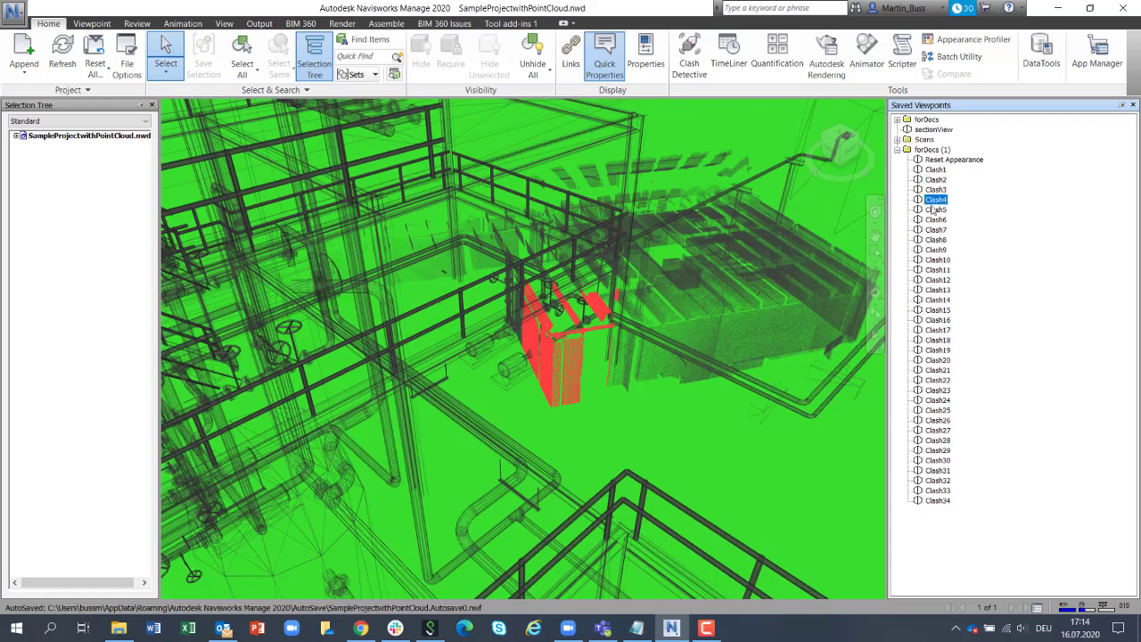
click(932, 240)
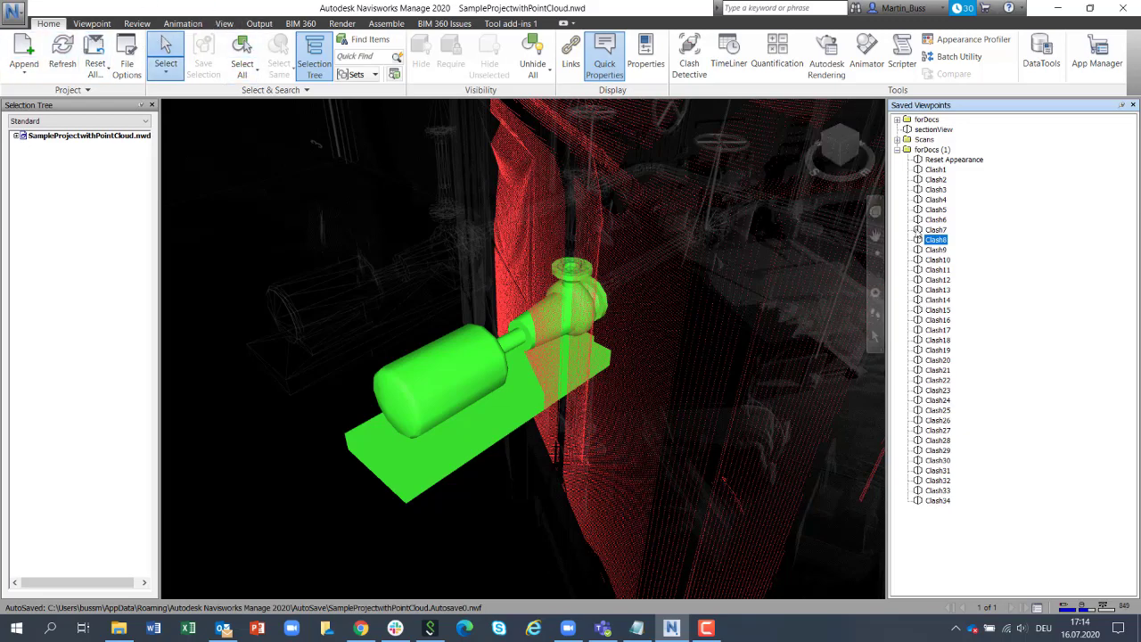
click(932, 229)
click(935, 240)
Start a new BIM 360 design issue pinned to the clashing pump and title it "Clash with Point cloud"
click(450, 25)
click(15, 54)
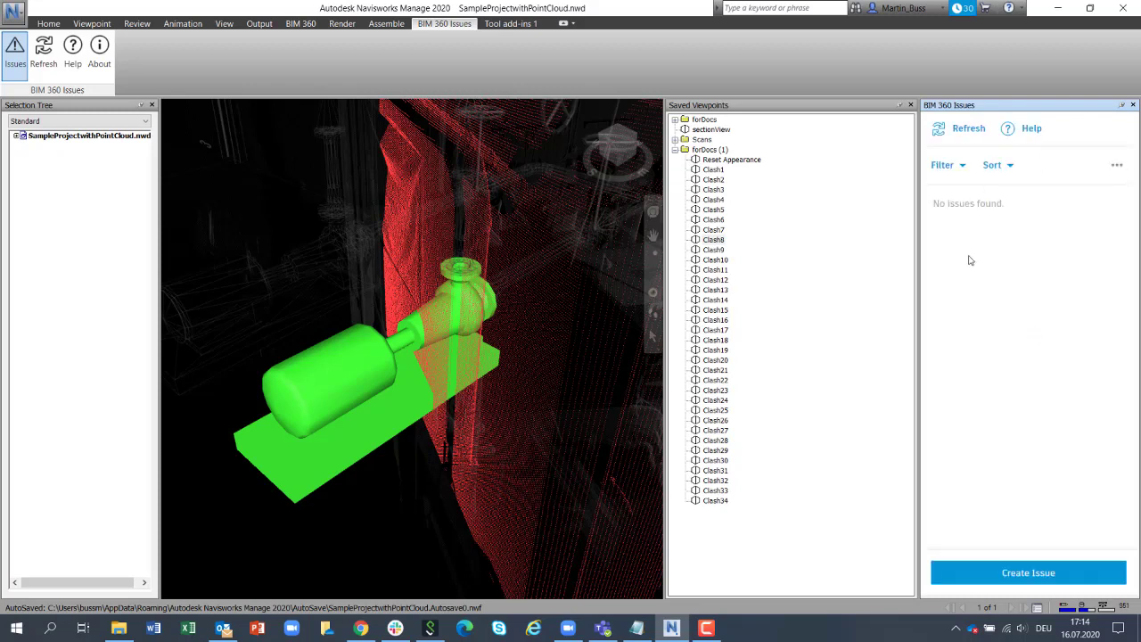
click(1023, 572)
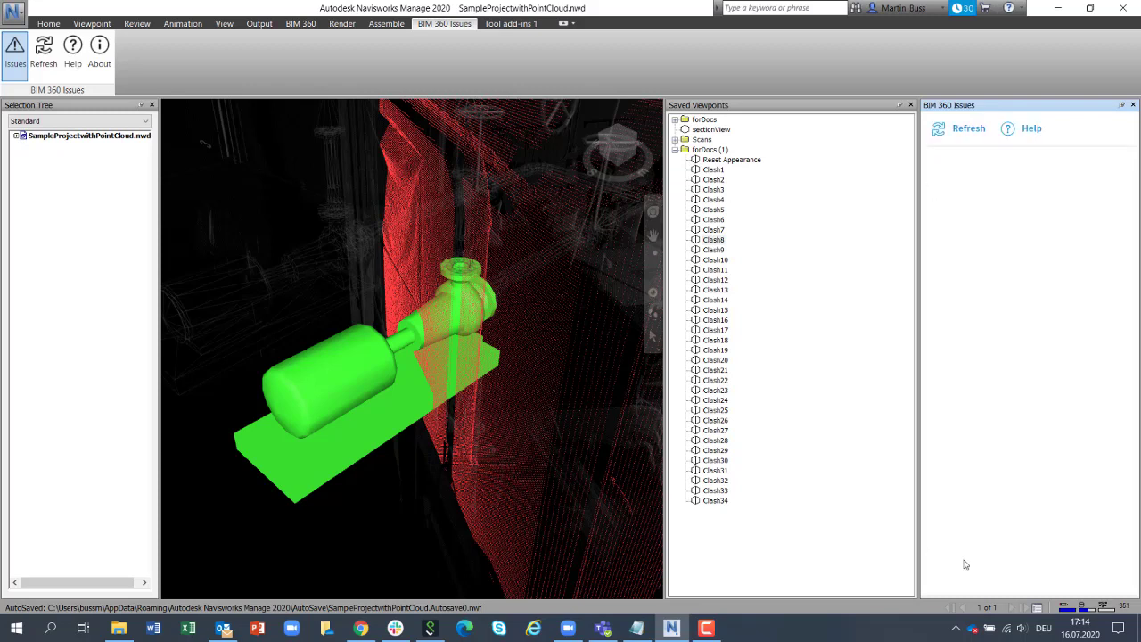
click(409, 328)
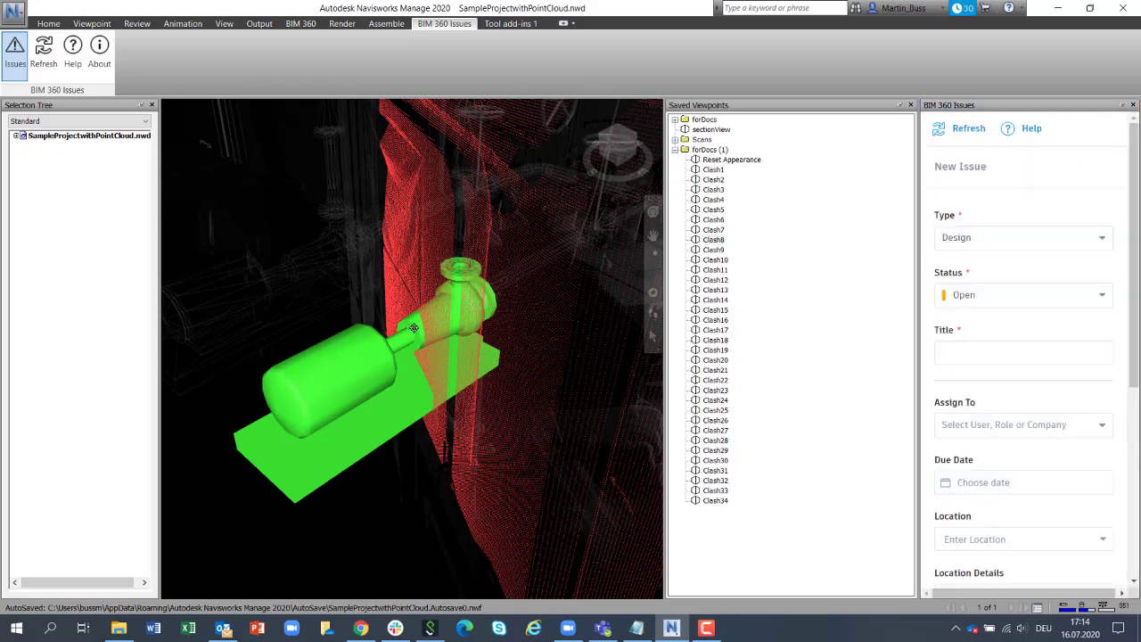
click(971, 352)
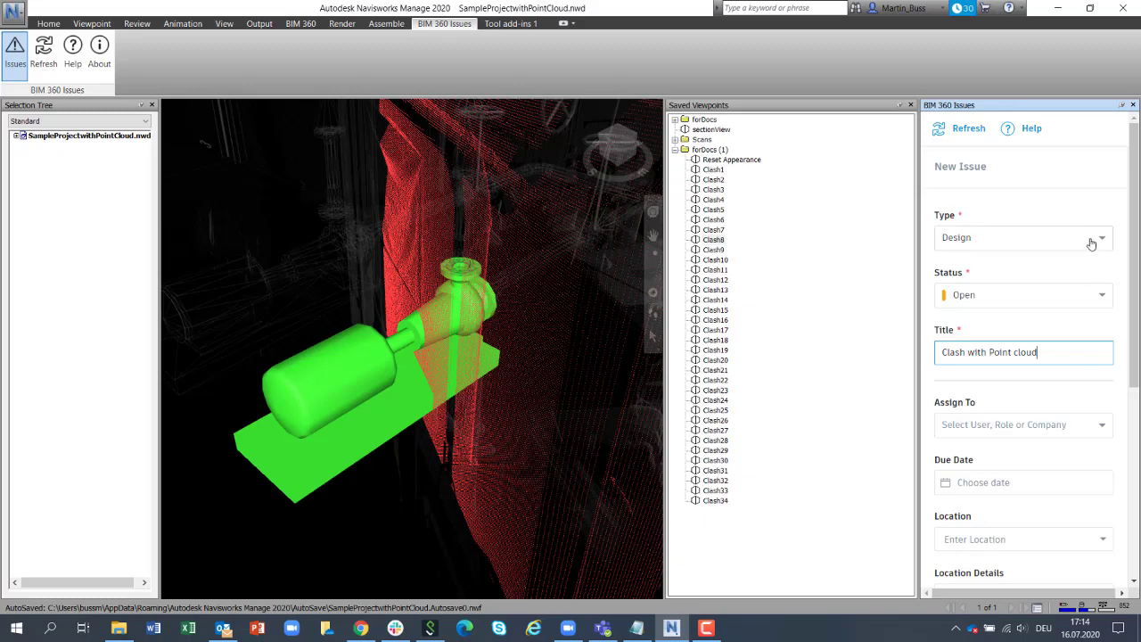
Set the issue's root cause to Design Coordination and create the issue
scroll(960, 237, down, 3)
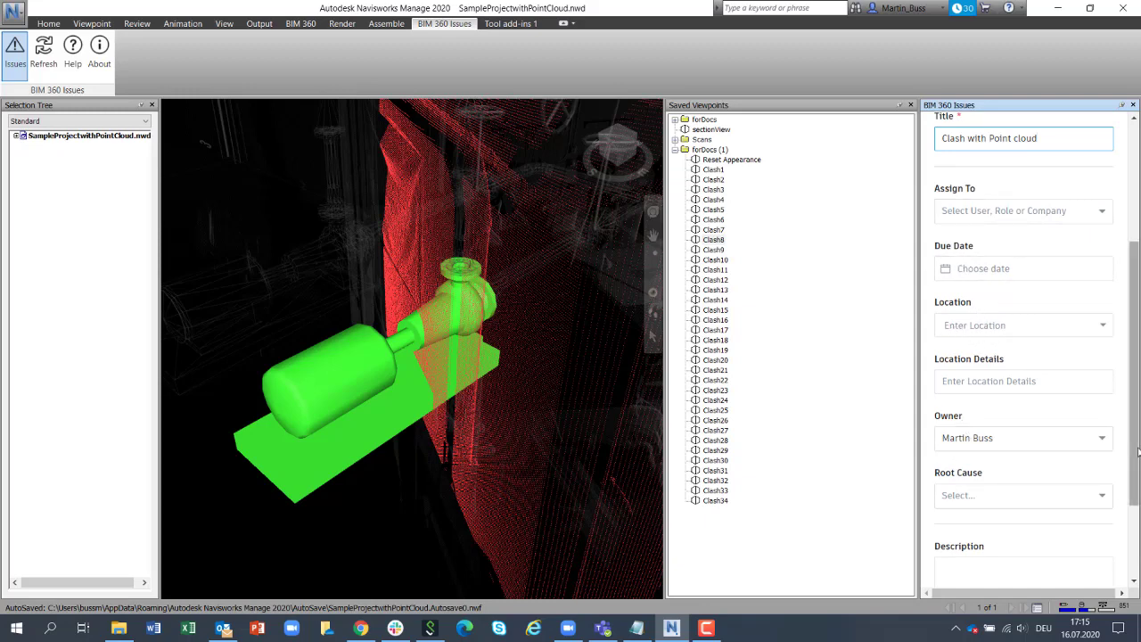
scroll(1137, 452, down, 3)
click(1077, 376)
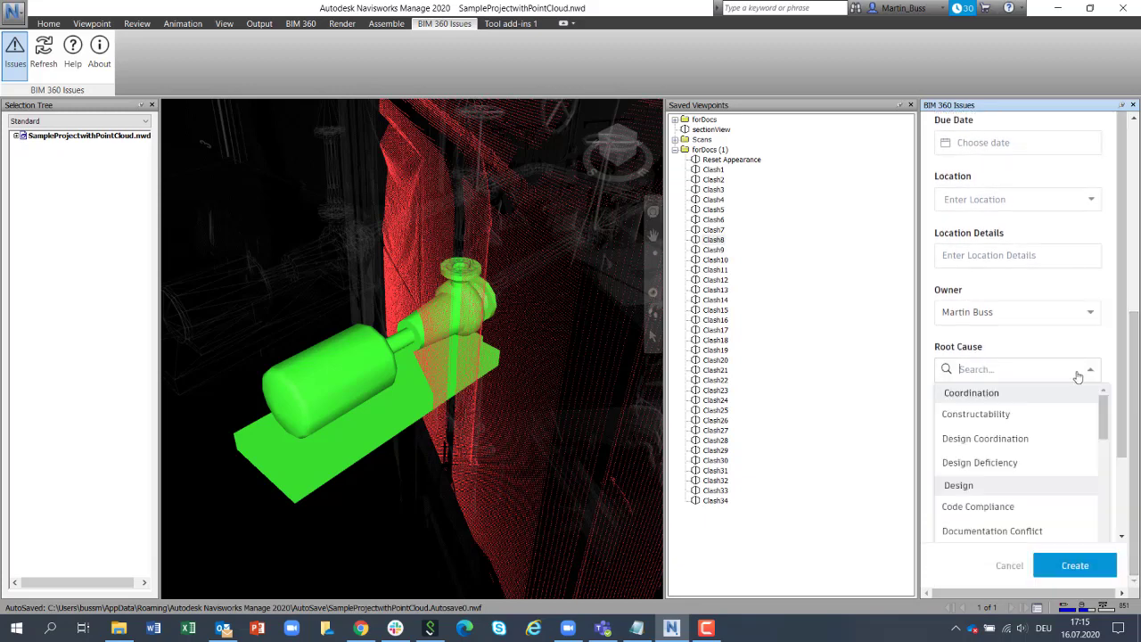
click(974, 437)
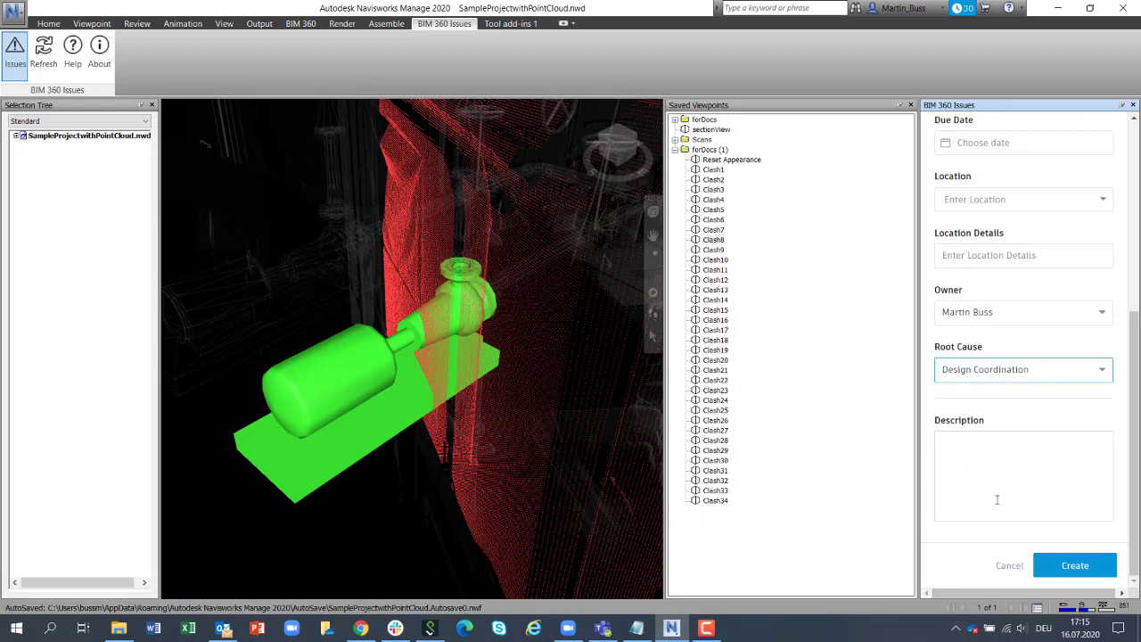
click(1074, 566)
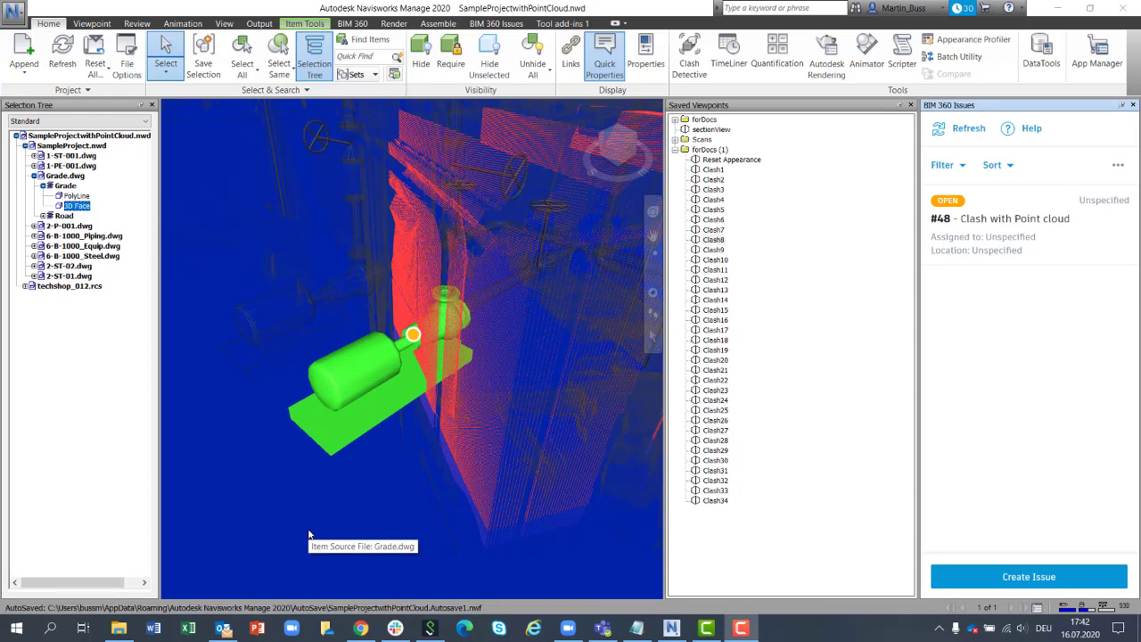
Open the attachments of the "Clash with Point cloud" issue and review the forDocs HTML (Tabular) report settings, including the Image content
click(987, 227)
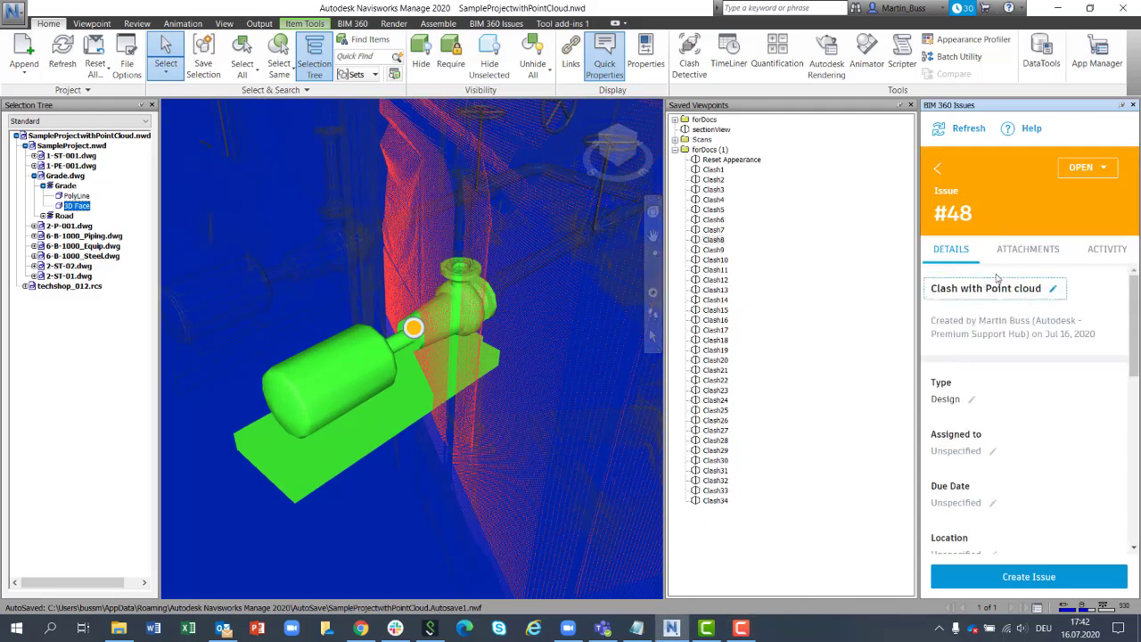
click(1032, 251)
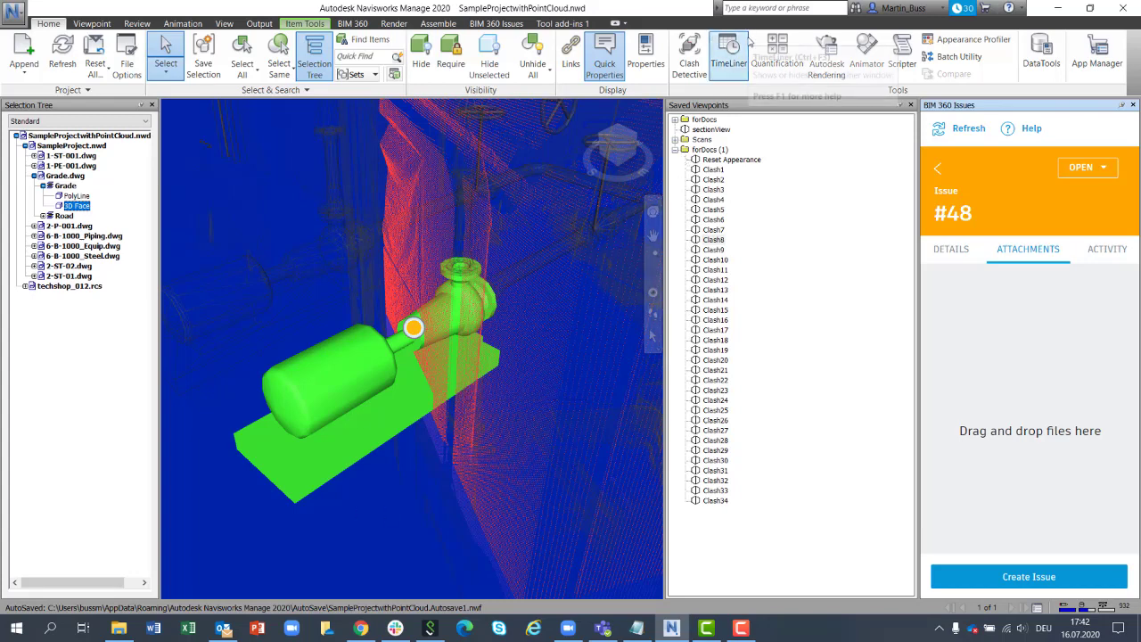
click(687, 62)
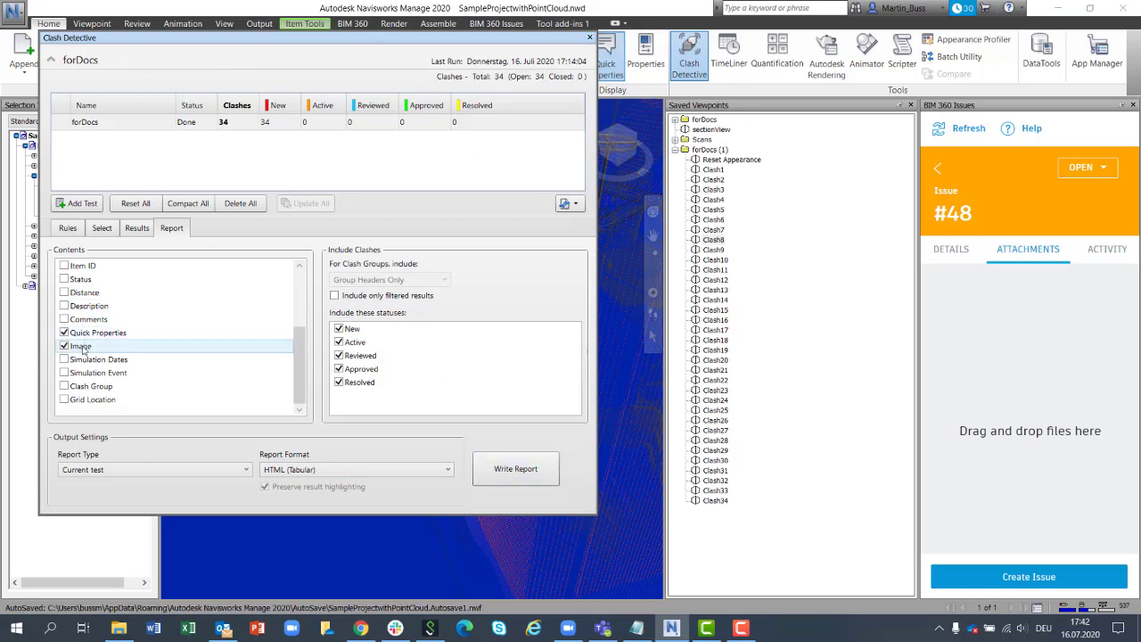
click(589, 39)
Attach cd000008.jpg from the desktop's forDocs_files folder to the "Clash with Point cloud" issue
click(118, 627)
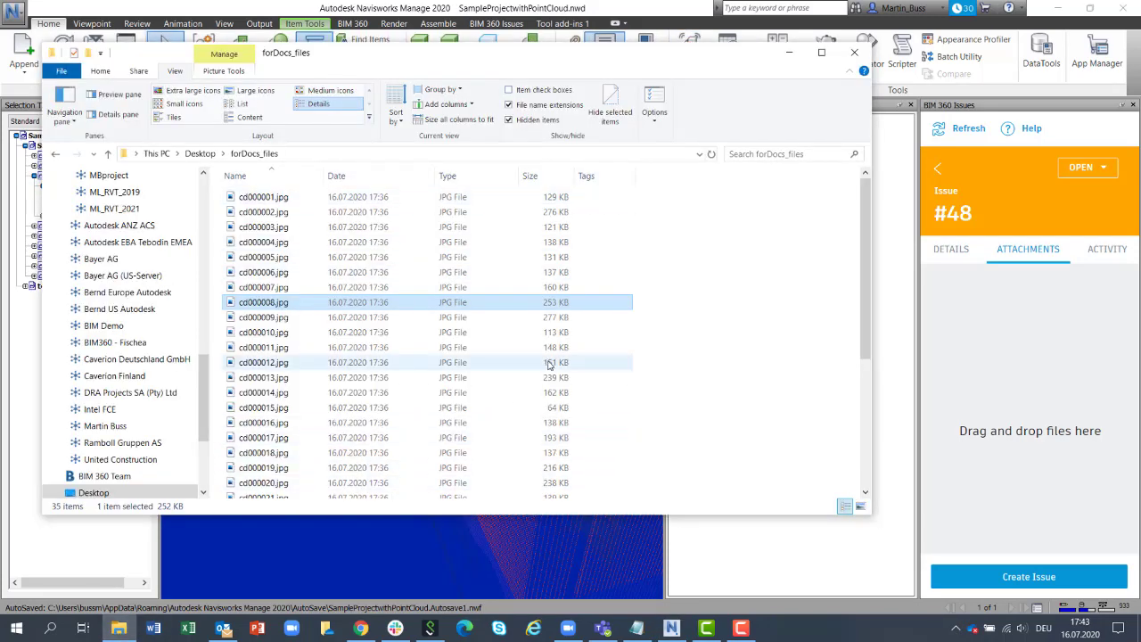
drag(873, 117, 728, 117)
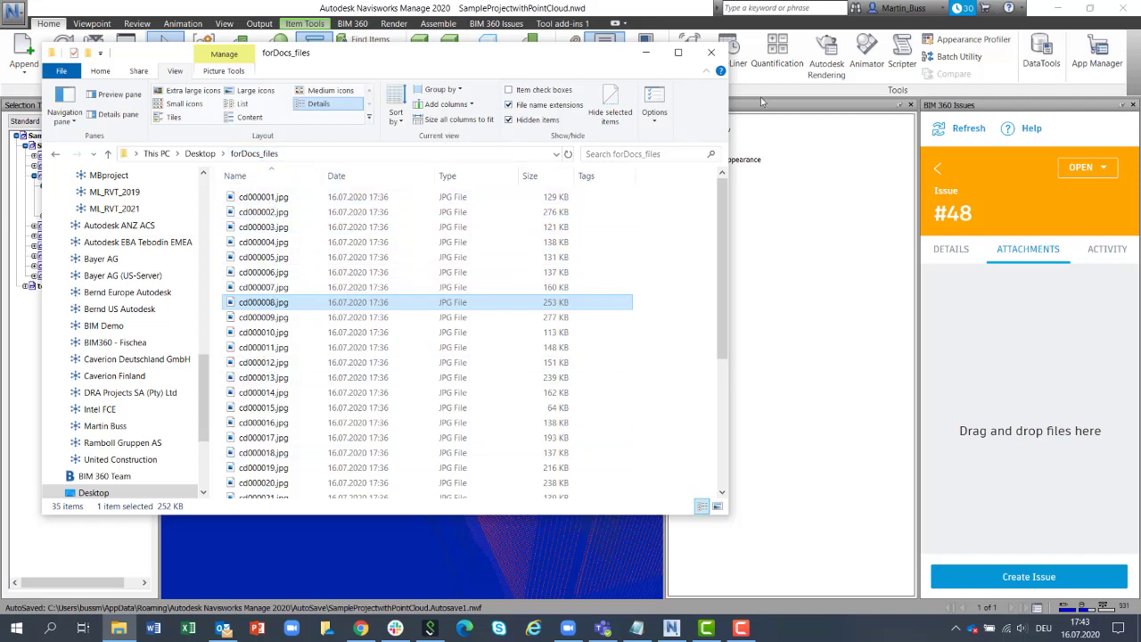
drag(730, 50, 618, 52)
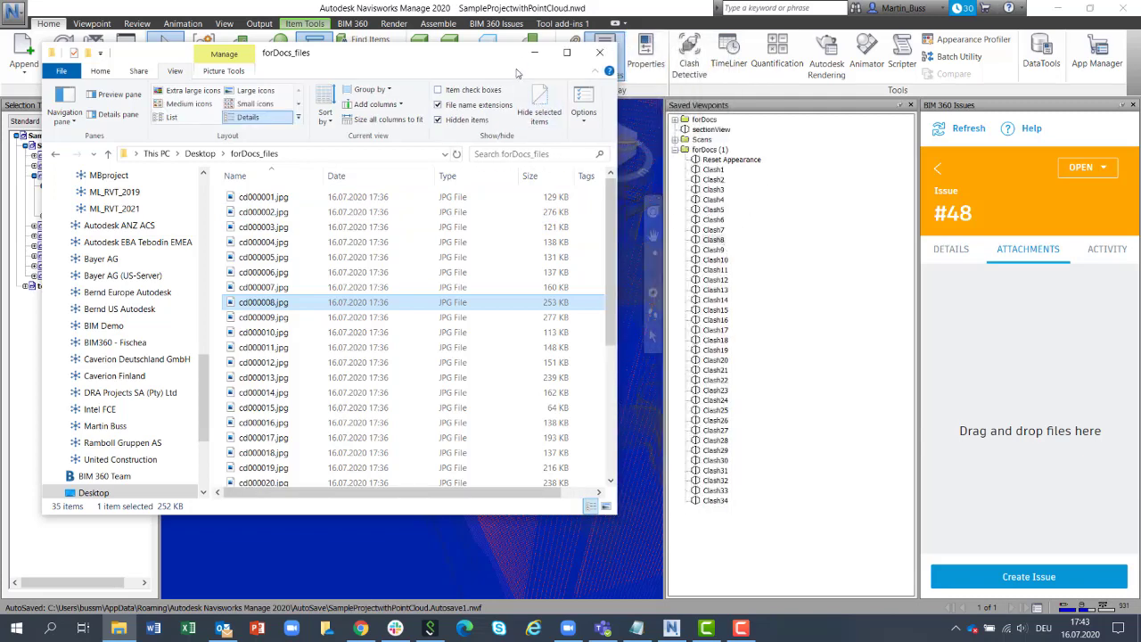
drag(476, 55, 526, 89)
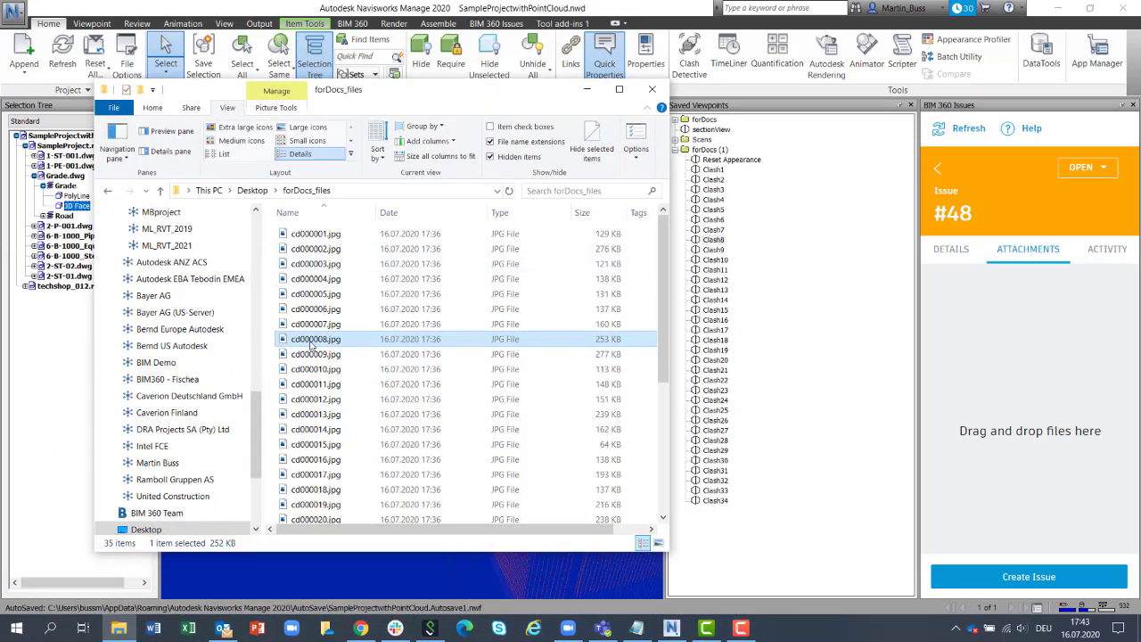
drag(310, 342, 945, 322)
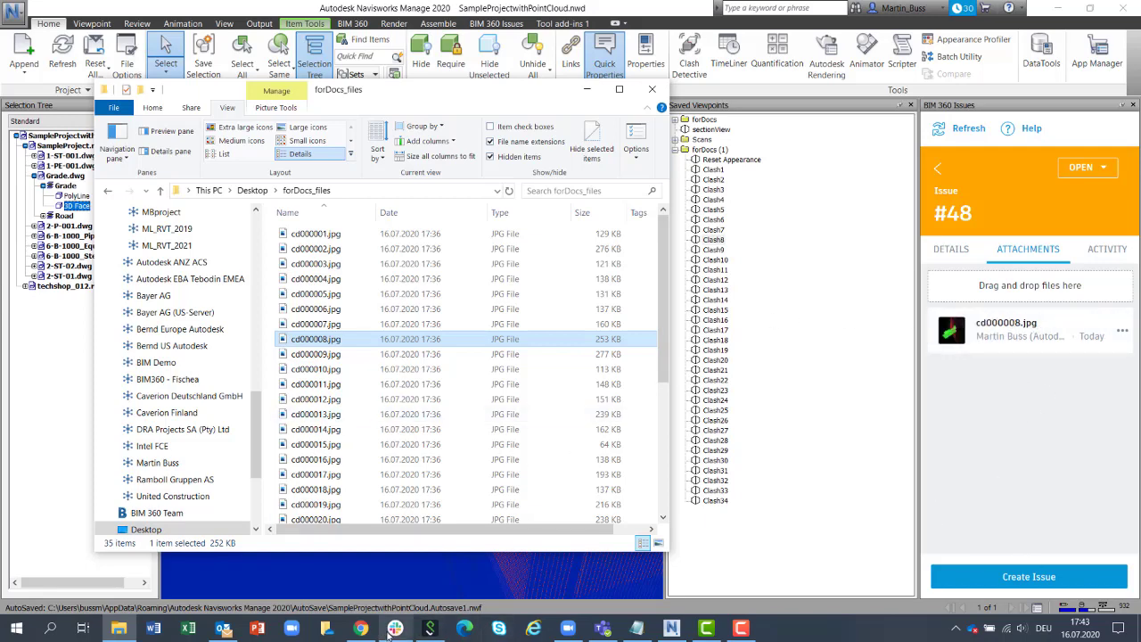
Switch to BIM 360 Document Management in Chrome and inspect the "Clash with Point cloud" issue in its linked SampleProjectwithPointCloud.nwd model
click(360, 628)
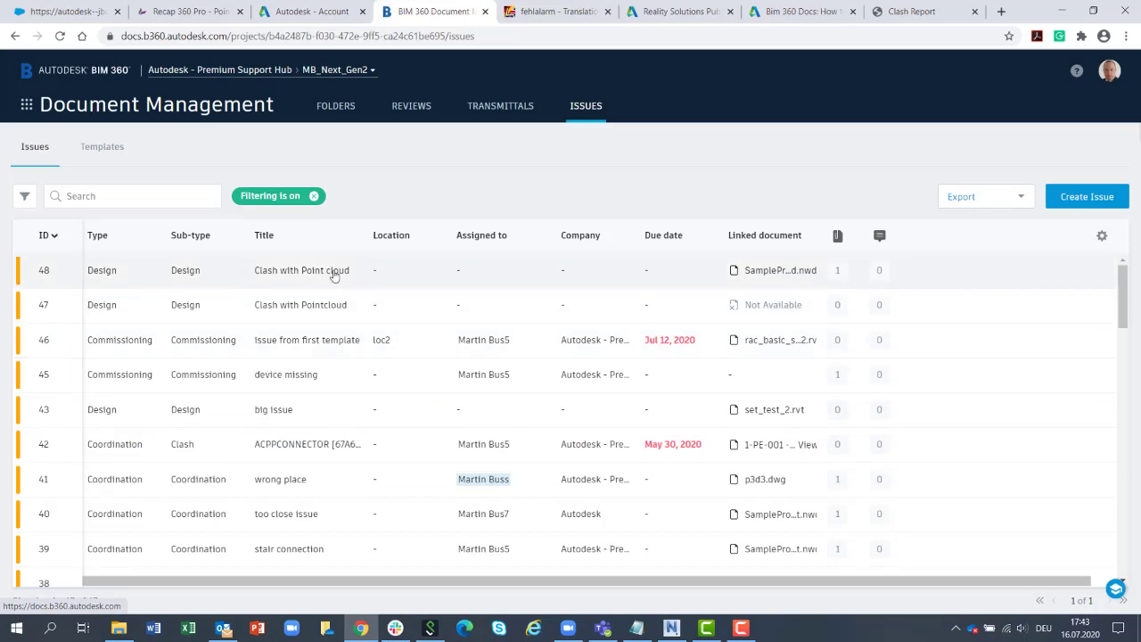
click(334, 272)
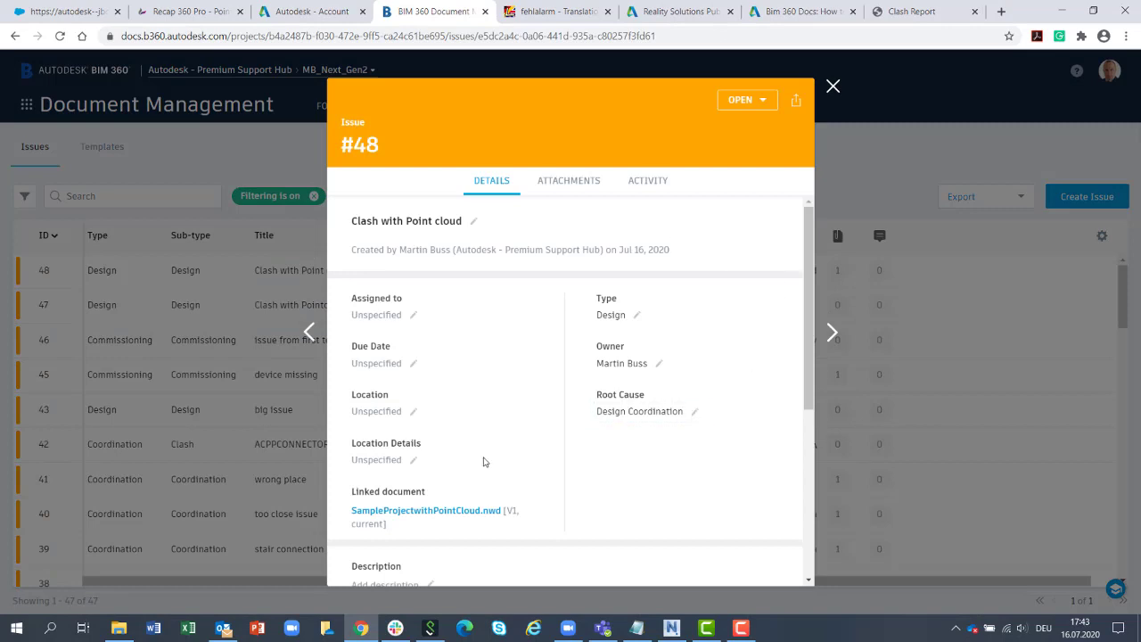
click(480, 513)
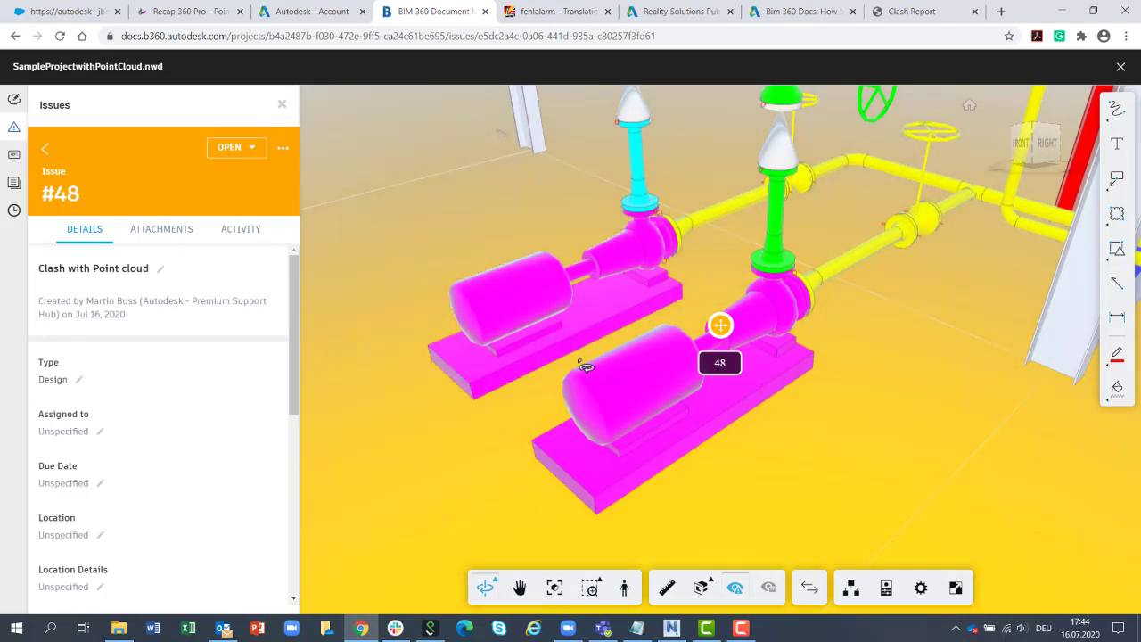
drag(660, 338, 751, 307)
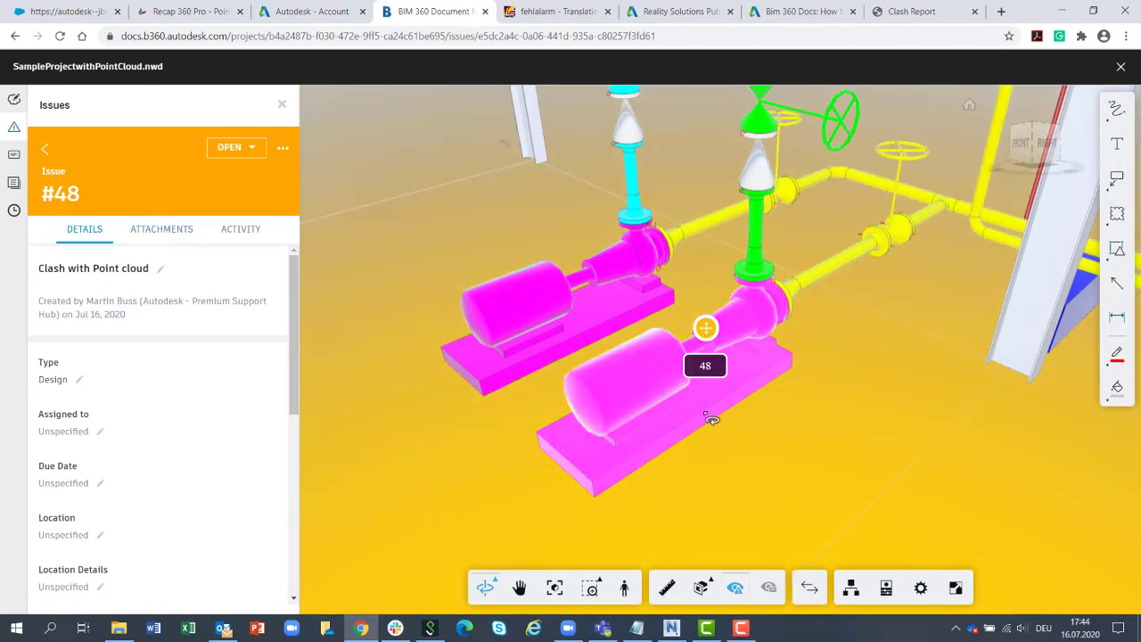
View the issue's attached image cd000008.jpg and return to the model
click(169, 234)
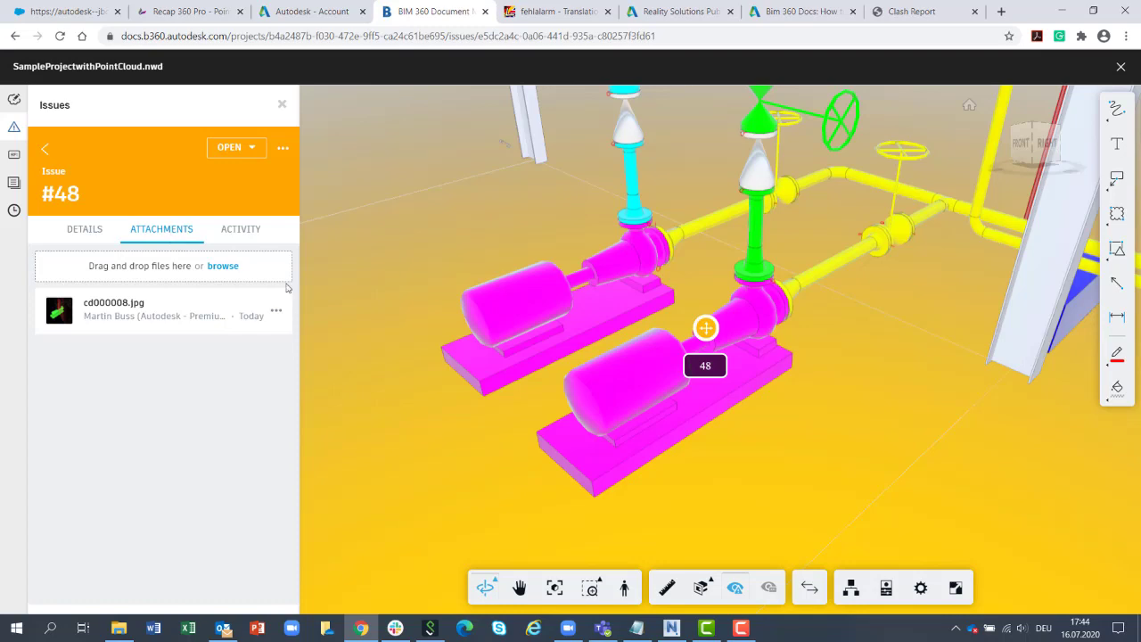
click(55, 312)
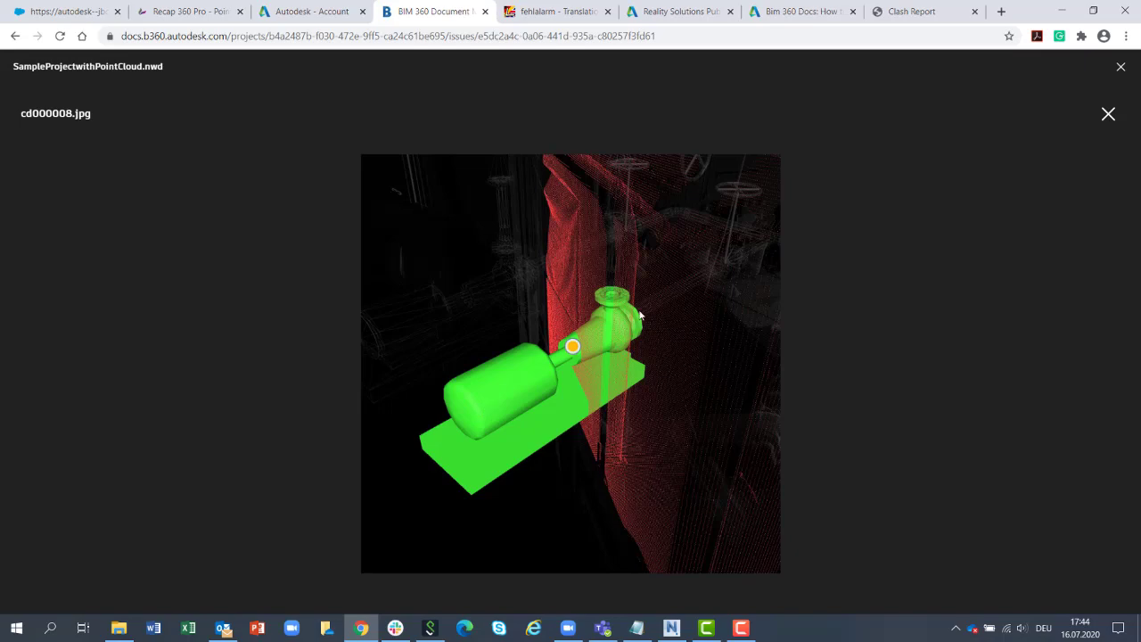
click(1107, 113)
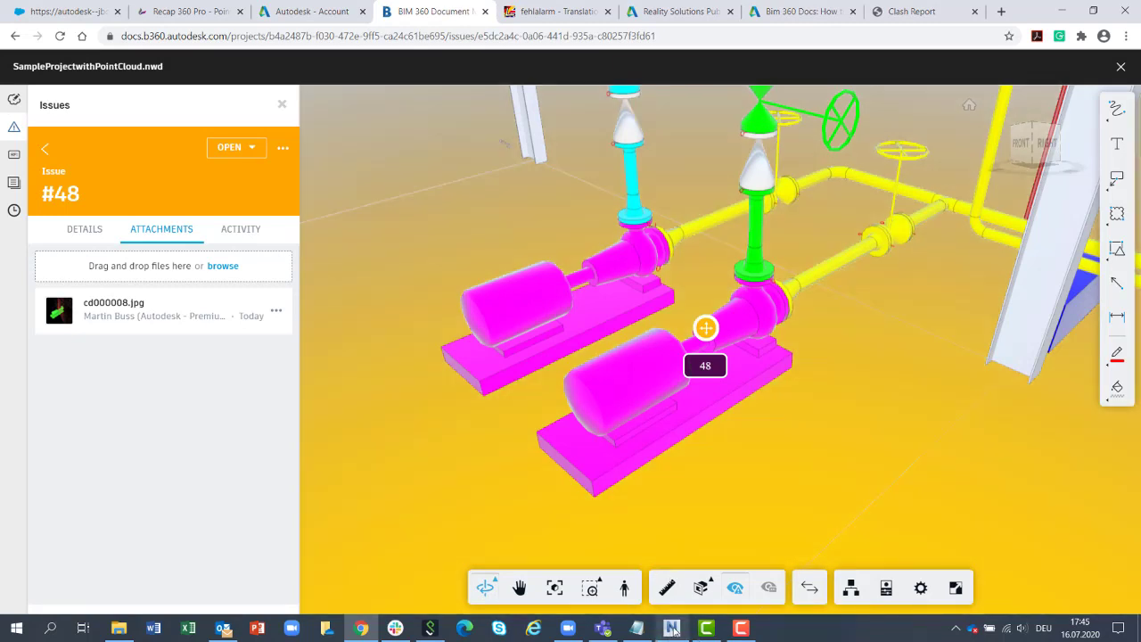
Switch back to Navisworks and examine the pinned pump and point cloud clash from another angle
mouse_move(674, 630)
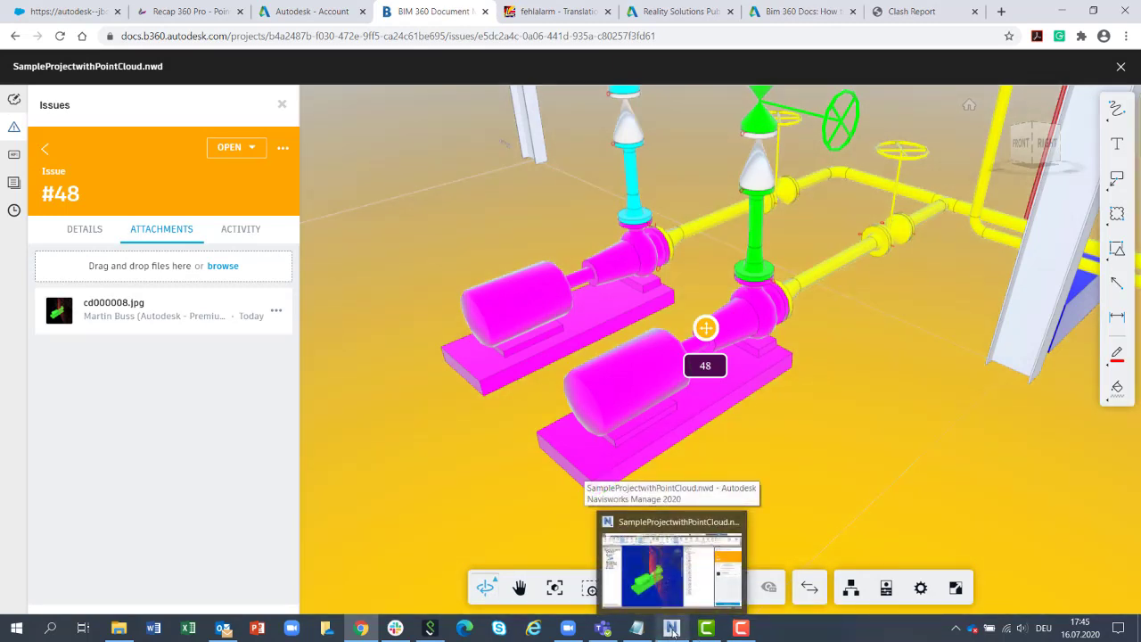
click(673, 630)
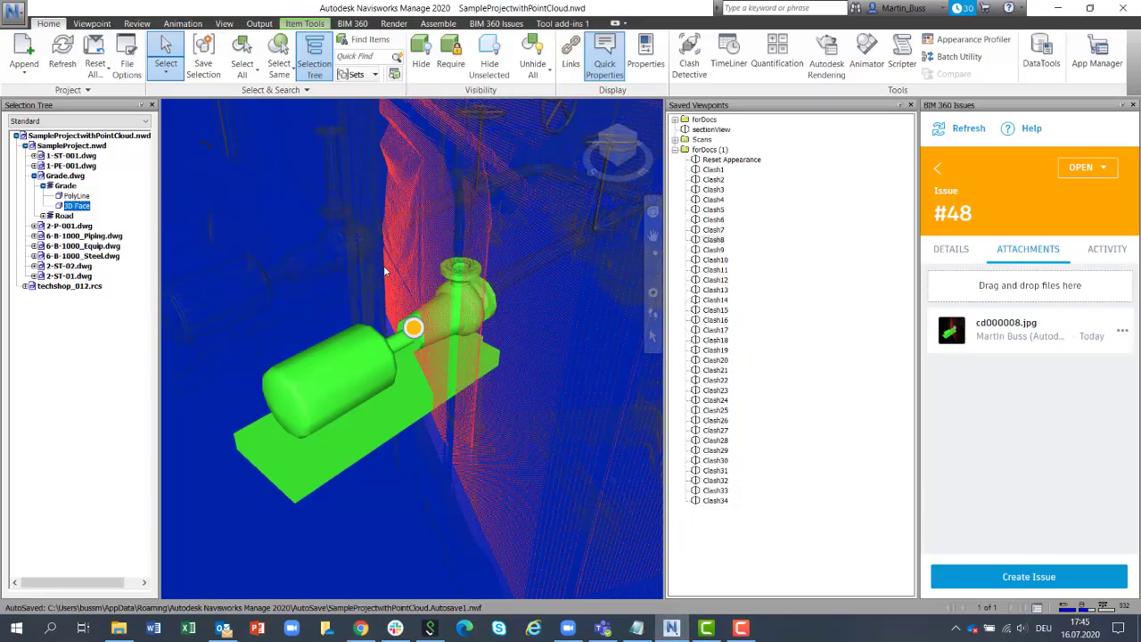
mouse_move(323, 359)
shift+middle_down()
mouse_move(459, 364)
mouse_move(558, 230)
mouse_move(458, 349)
mouse_move(339, 365)
mouse_move(342, 335)
mouse_move(383, 330)
mouse_move(374, 321)
mouse_move(348, 356)
mouse_move(368, 341)
mouse_move(453, 455)
shift+middle_up()
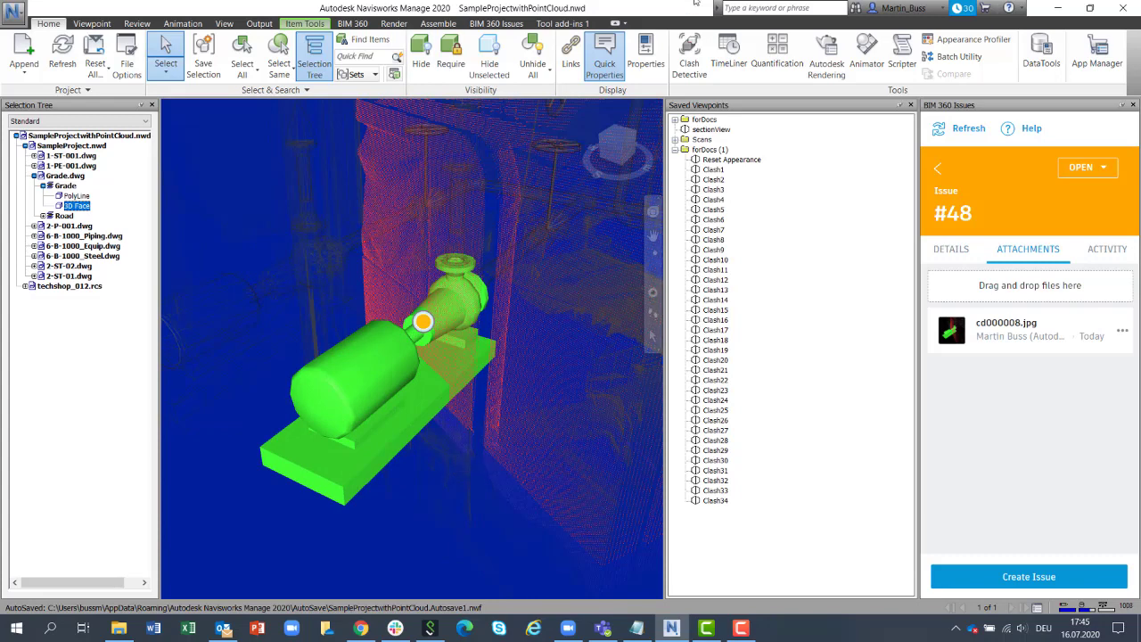
click(741, 628)
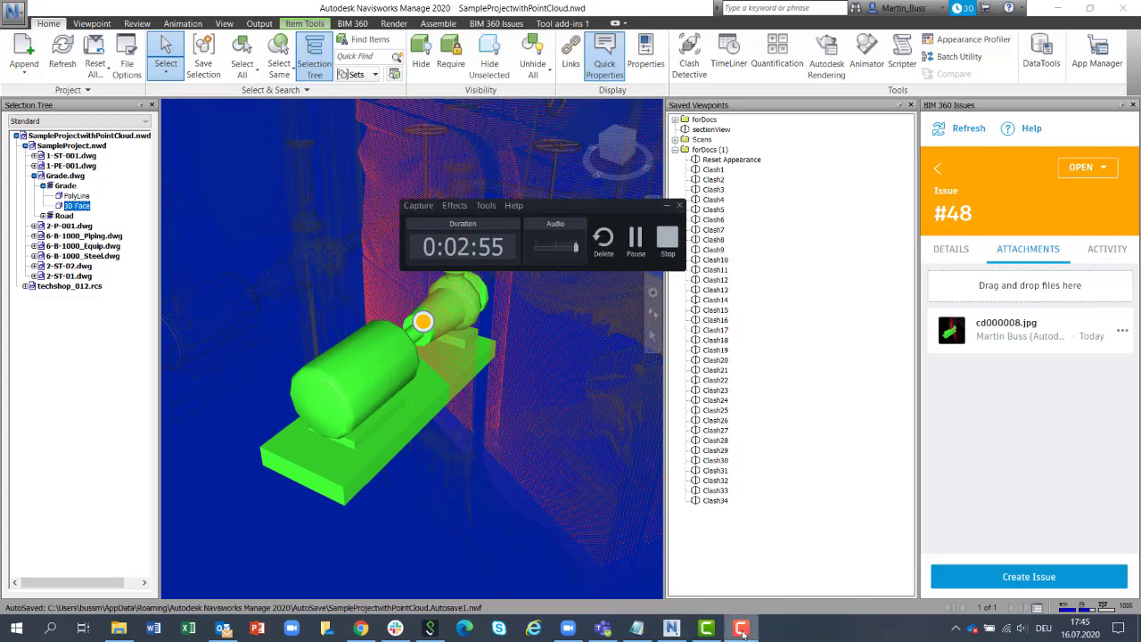